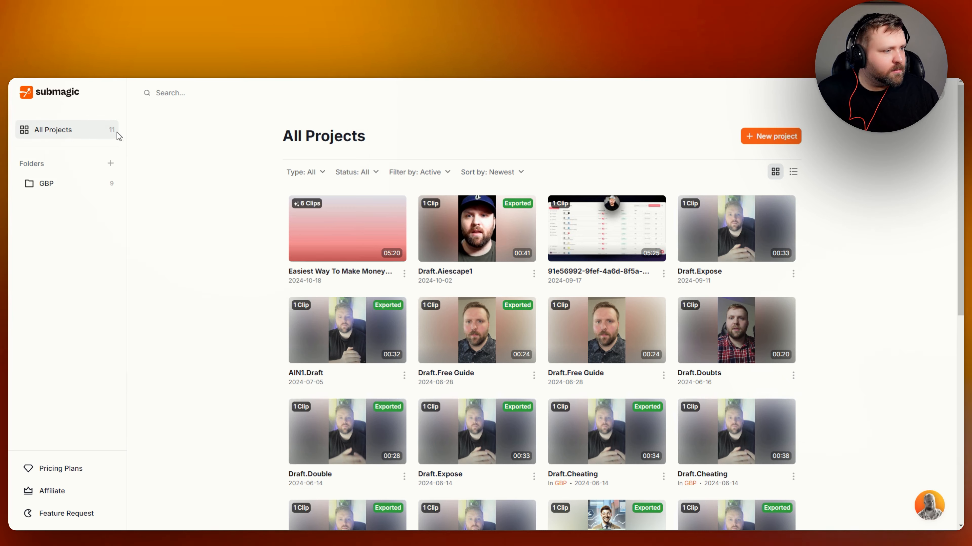
scroll(262, 332, down, 4)
scroll(262, 333, up, 4)
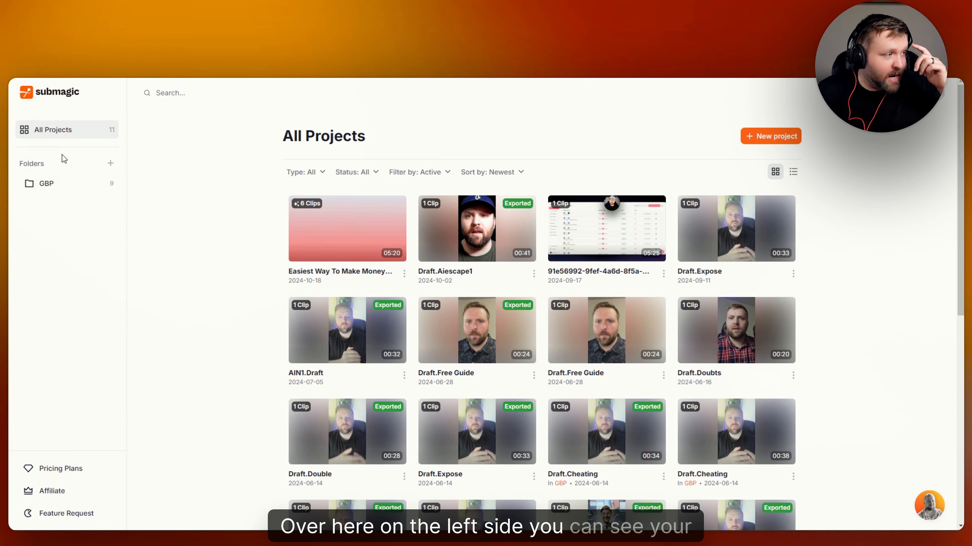
click(111, 165)
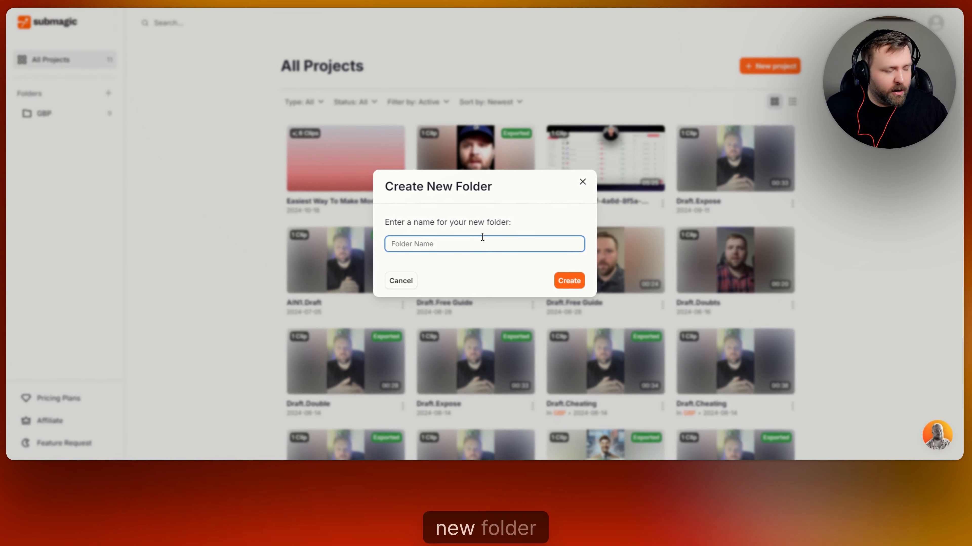
click(582, 183)
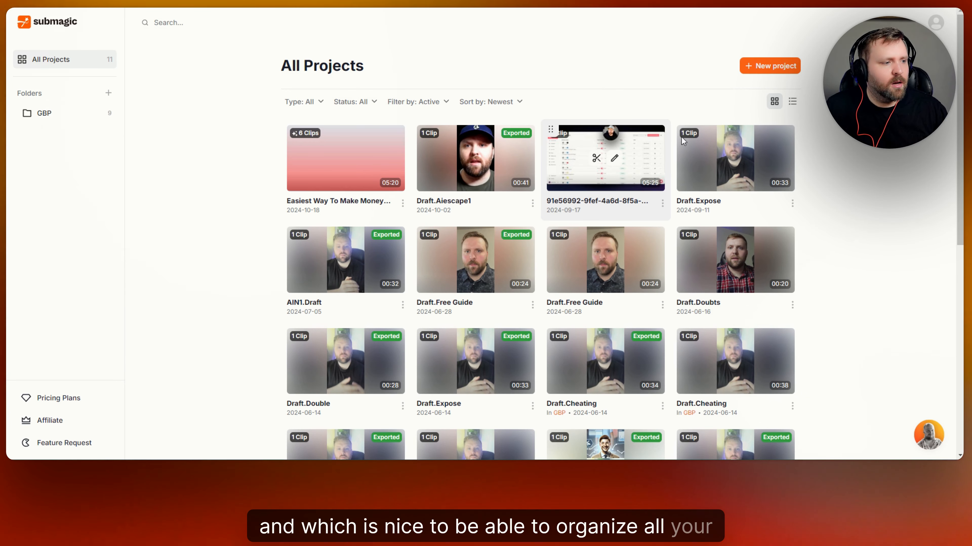
- Open the pricing plans page showing Starter $20, Growth $50 and Business $150 monthly
click(75, 404)
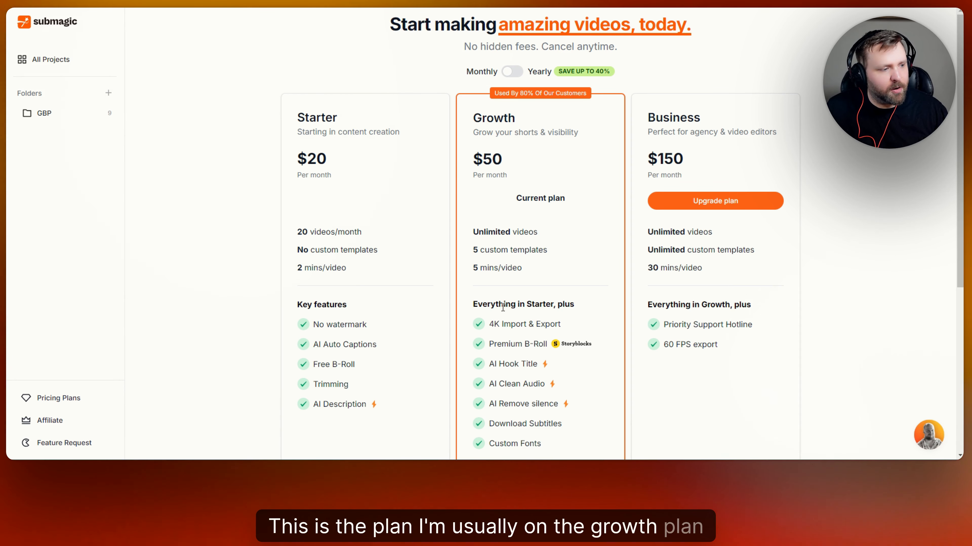
scroll(527, 271, down, 3)
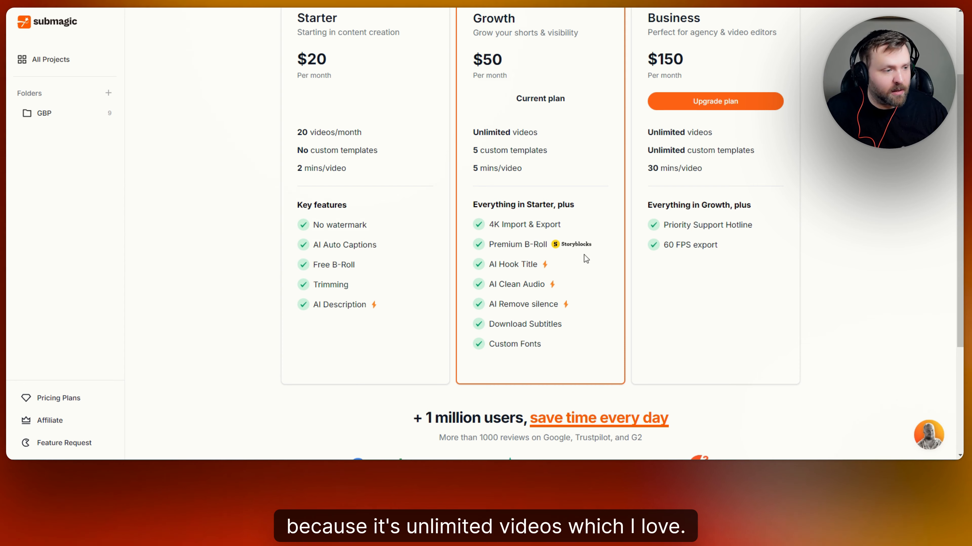
scroll(586, 258, up, 2)
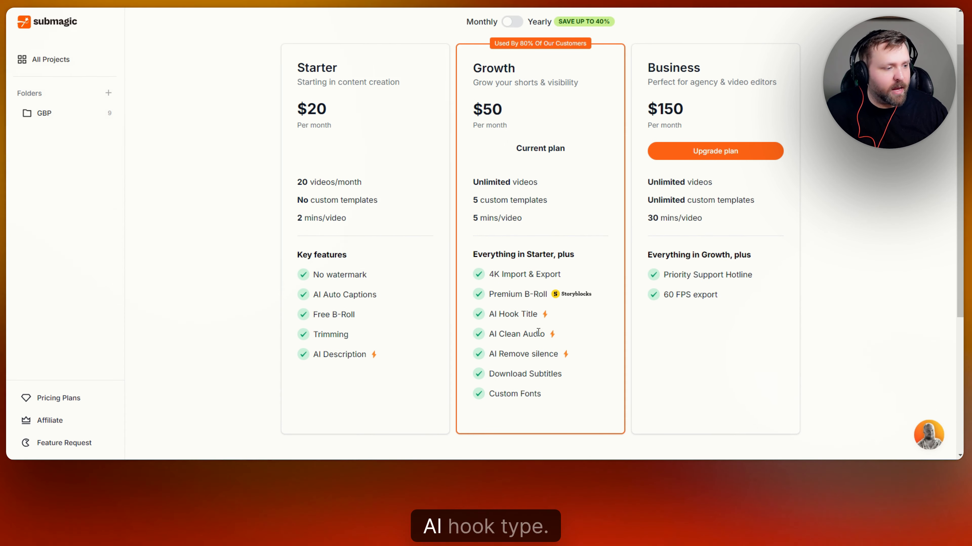
scroll(518, 270, up, 2)
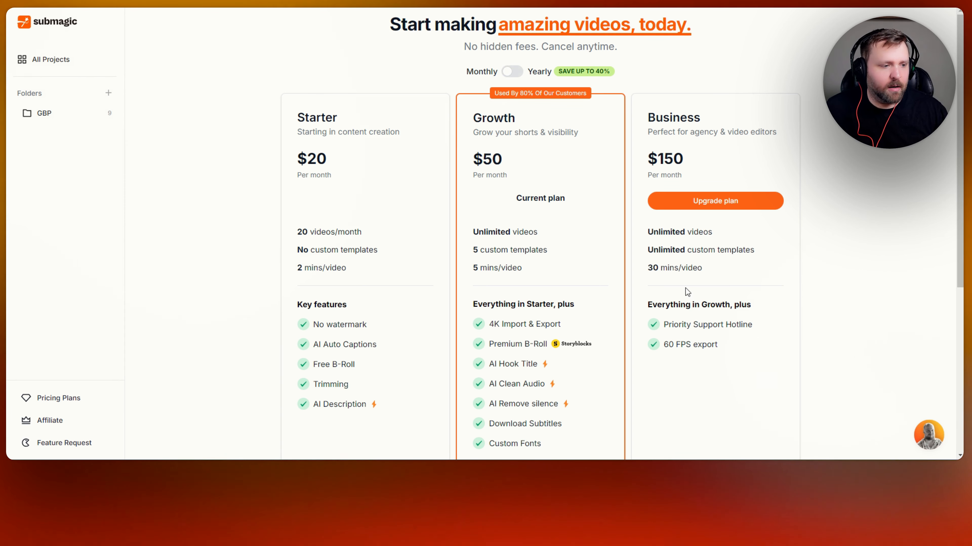
- Compare yearly billing prices, switch back to monthly, and return to All Projects
click(513, 72)
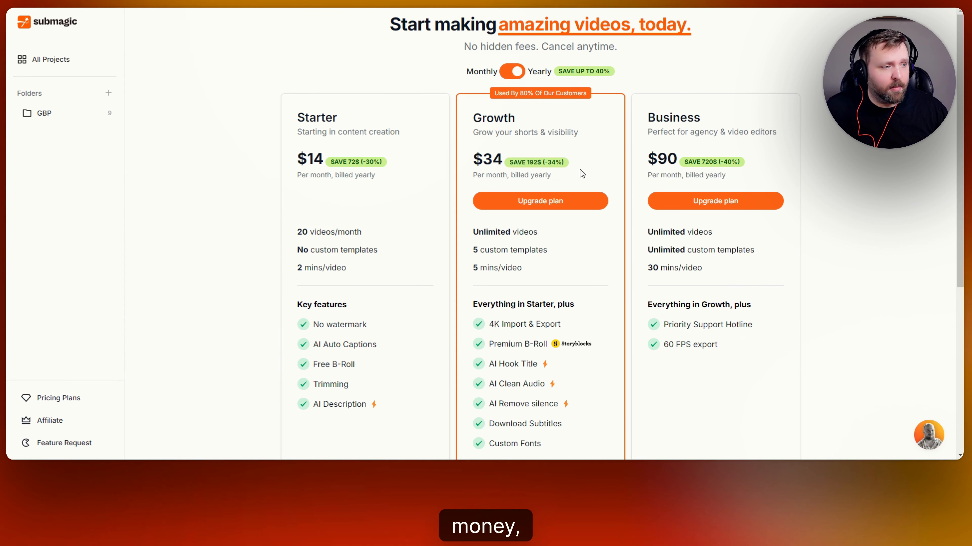
scroll(590, 178, down, 5)
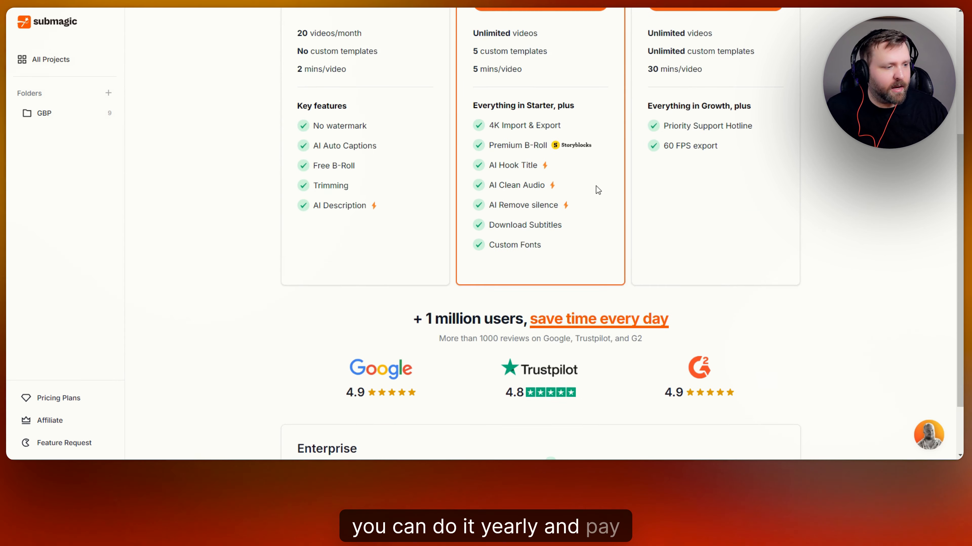
scroll(599, 189, up, 5)
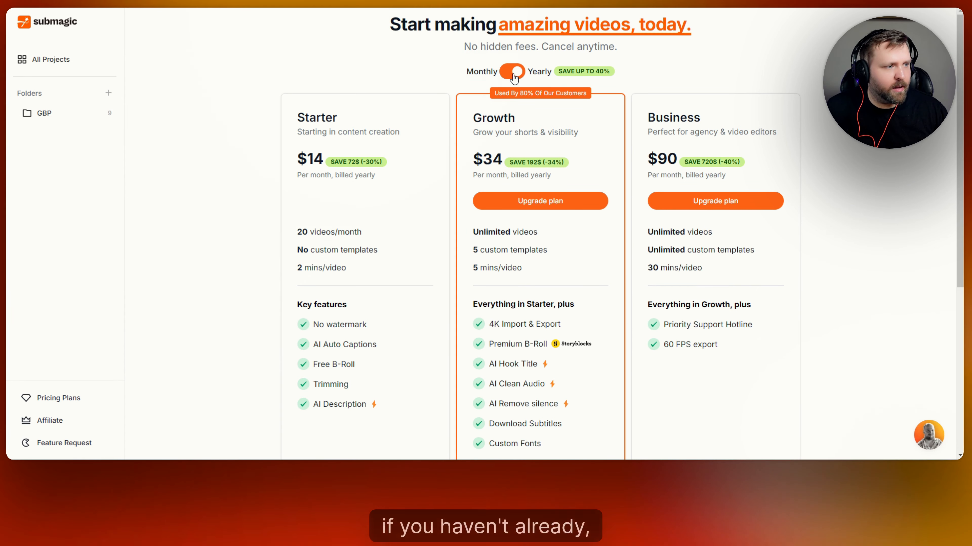
click(513, 75)
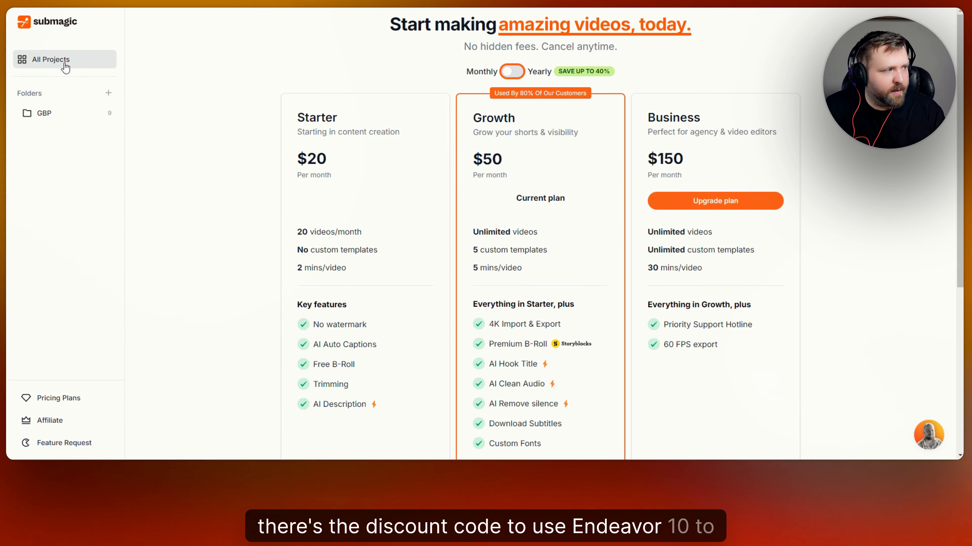
click(102, 69)
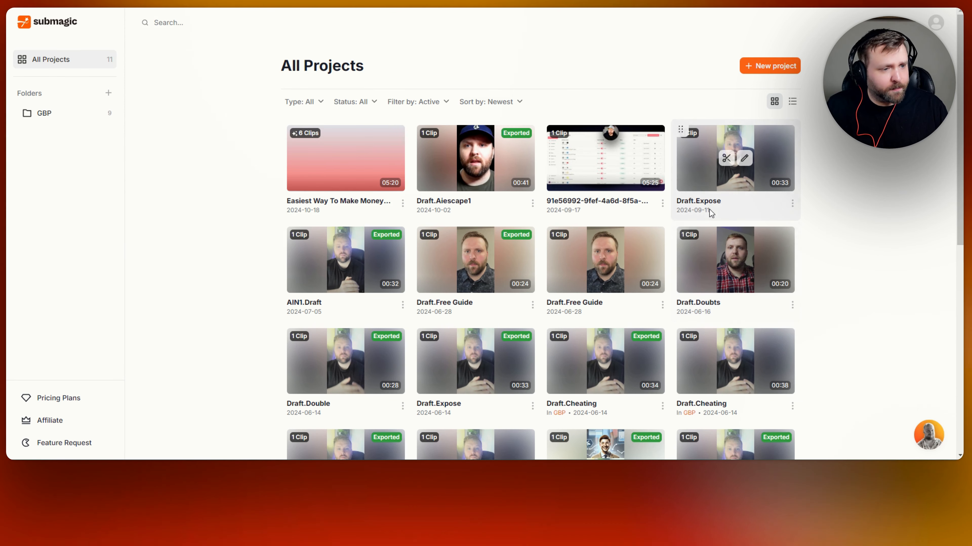
- Toggle the projects between list and grid layouts, ending on grid, and start a new project
click(793, 107)
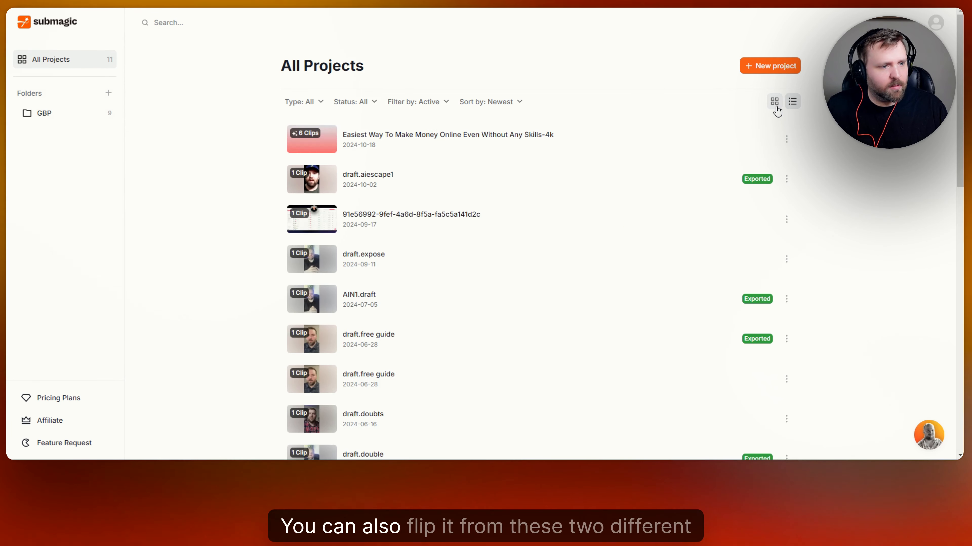
click(776, 104)
click(792, 103)
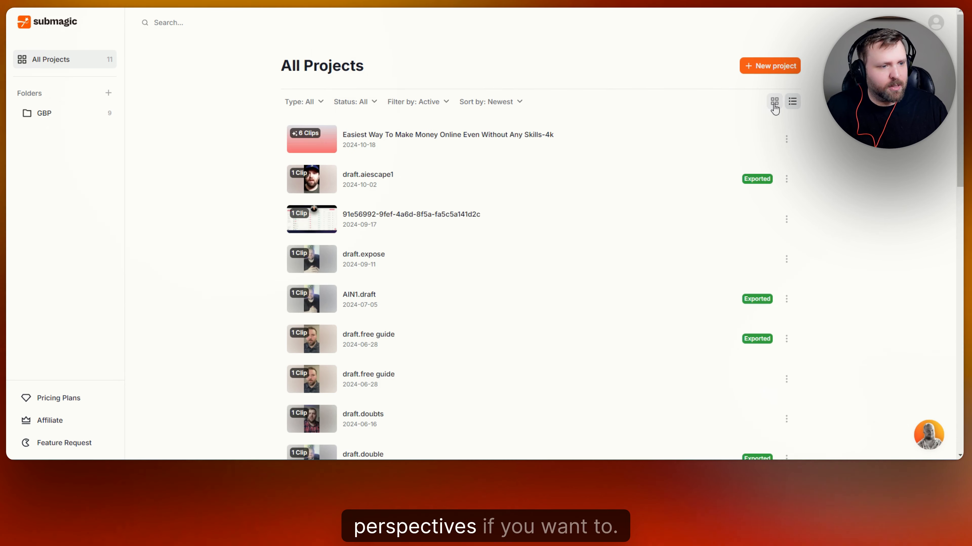
click(774, 108)
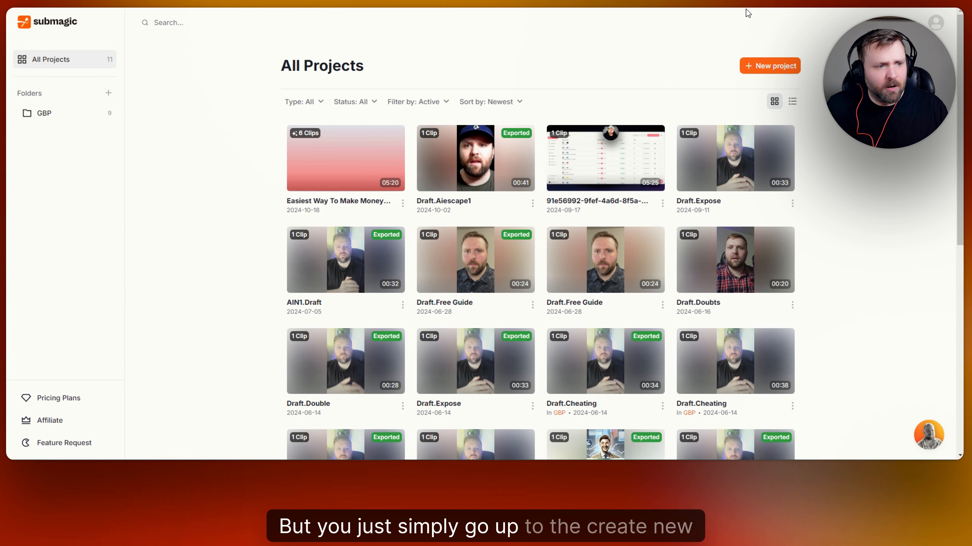
click(758, 62)
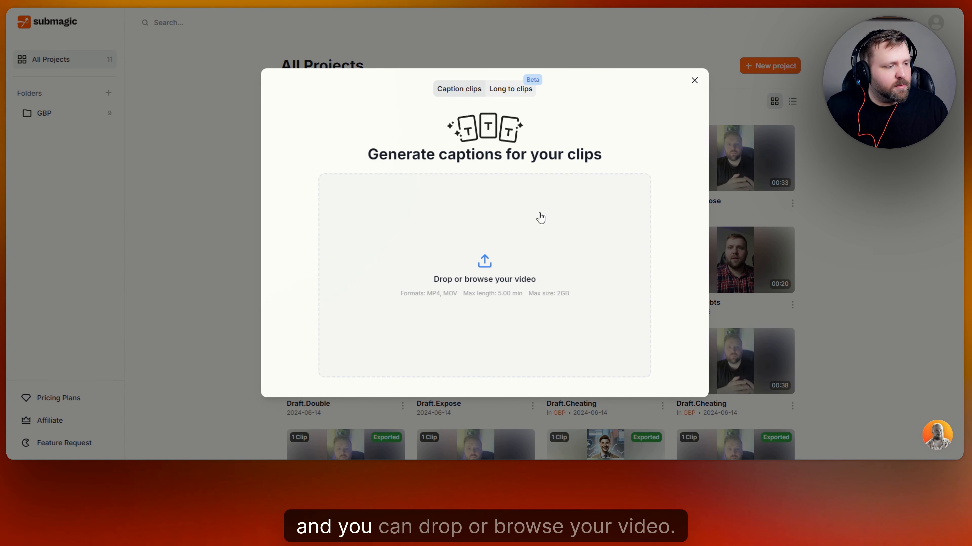
- Pick the rio sitting down girl video for upload, then close the caption dialog
click(486, 264)
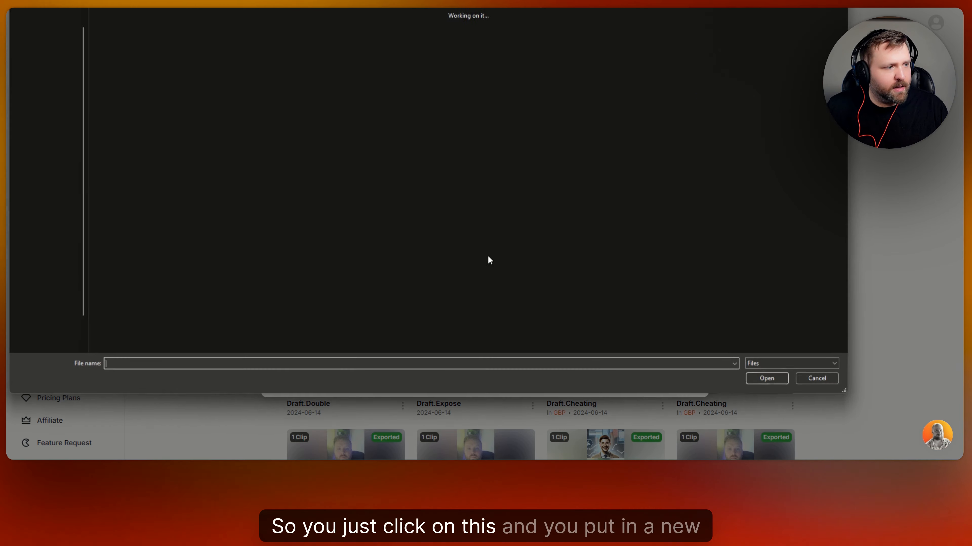
click(603, 116)
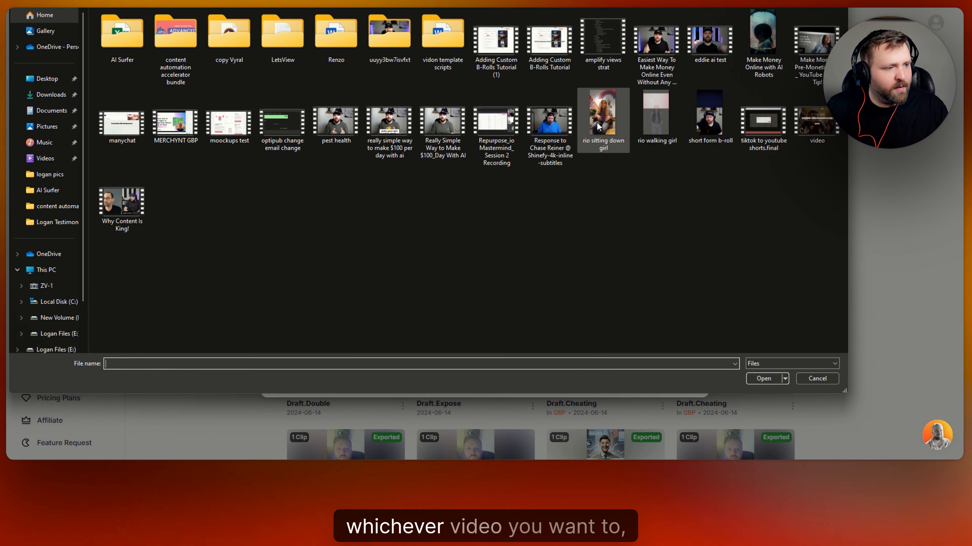
click(767, 382)
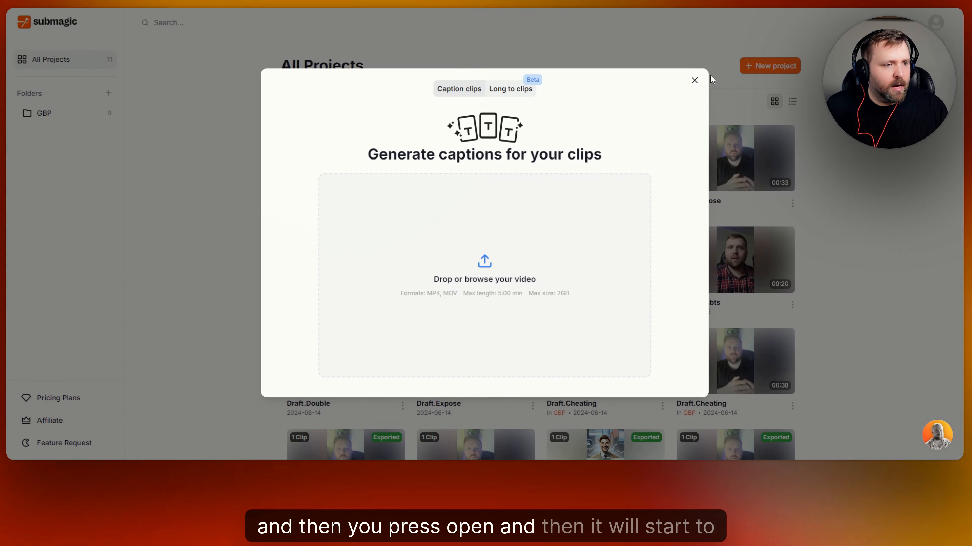
click(694, 81)
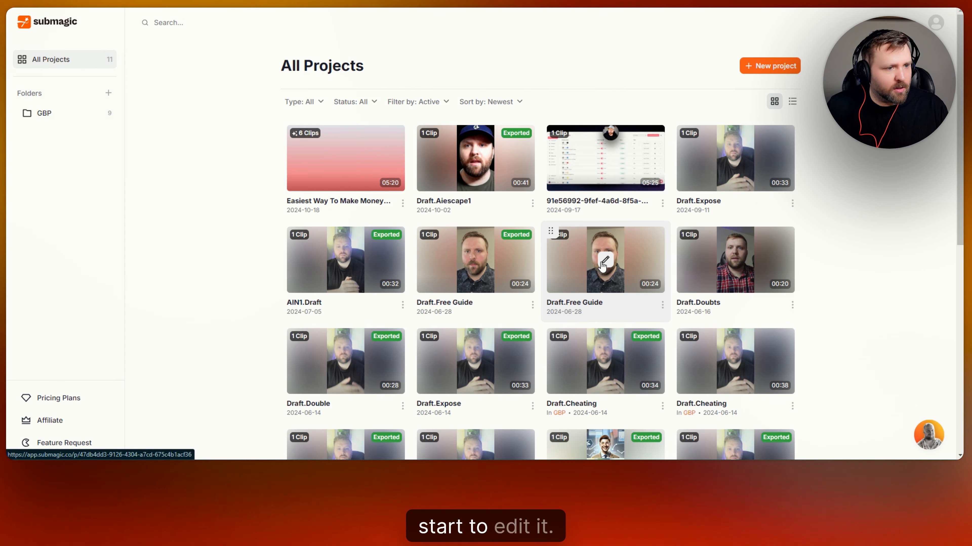
- Start a new project again, load rio sitting down girl, and upload it for captioning
click(777, 69)
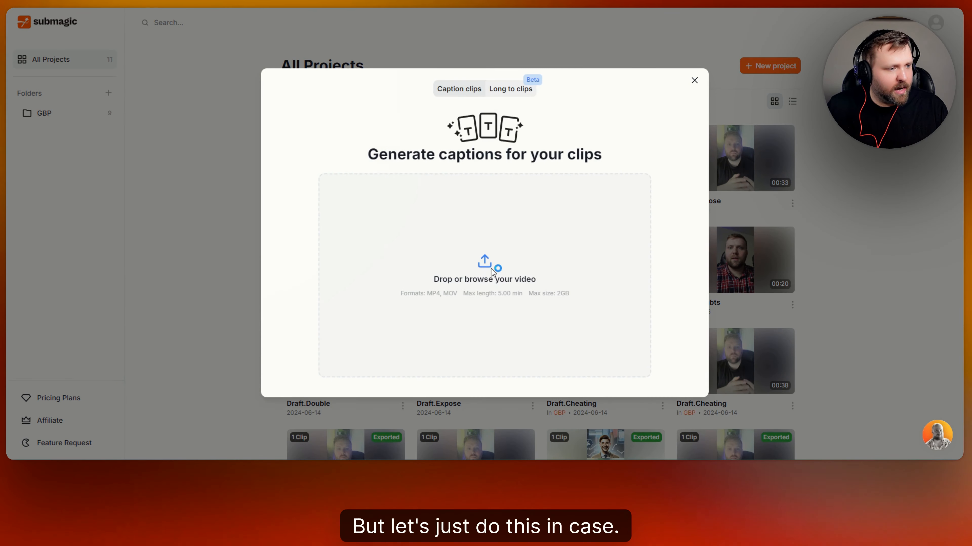
click(493, 272)
click(604, 117)
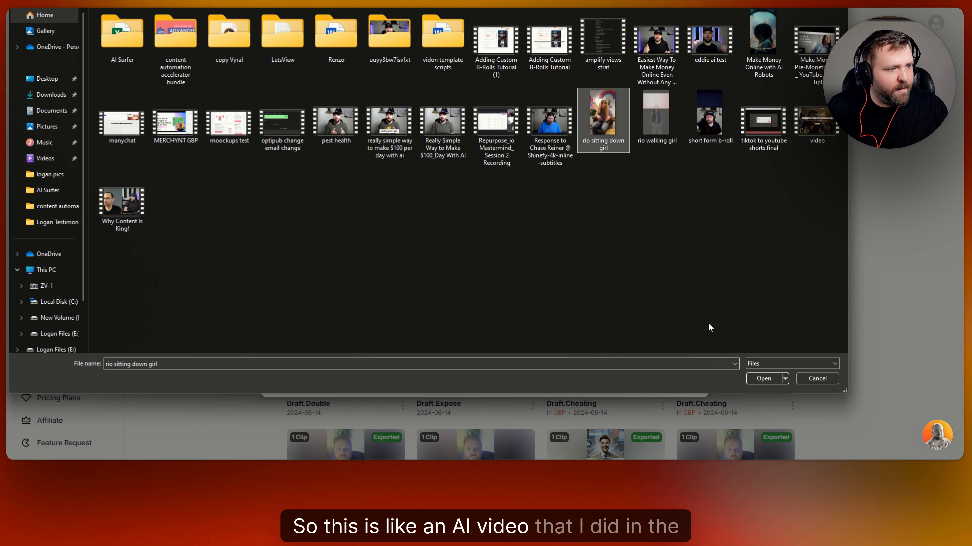
click(763, 379)
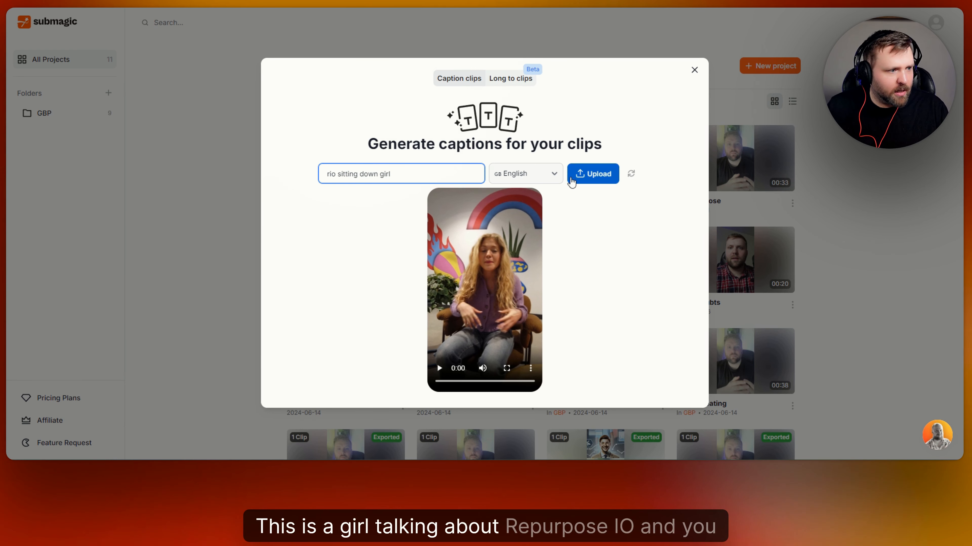
click(598, 175)
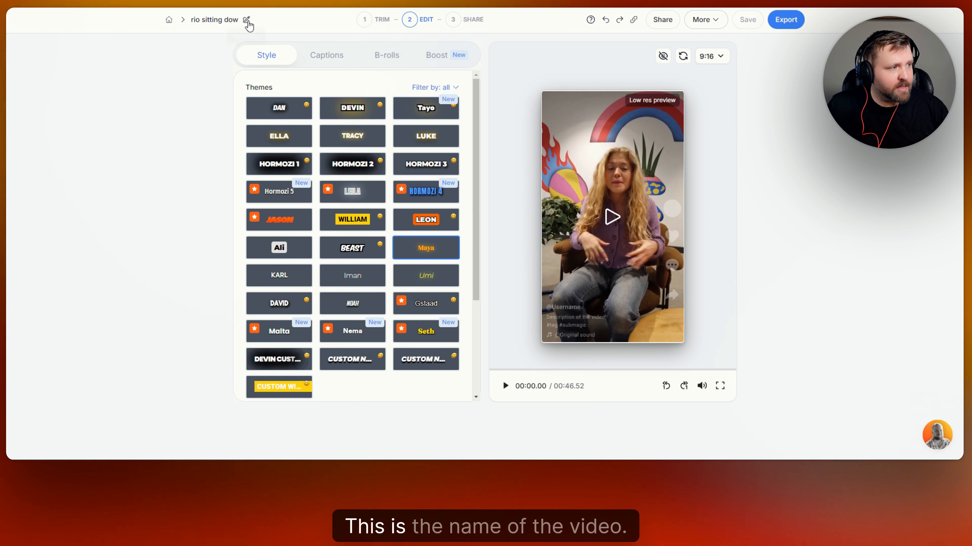
- In the Trim step, remove the 4 detected silences (2.2s), shortening the video to 00:44.24
click(370, 23)
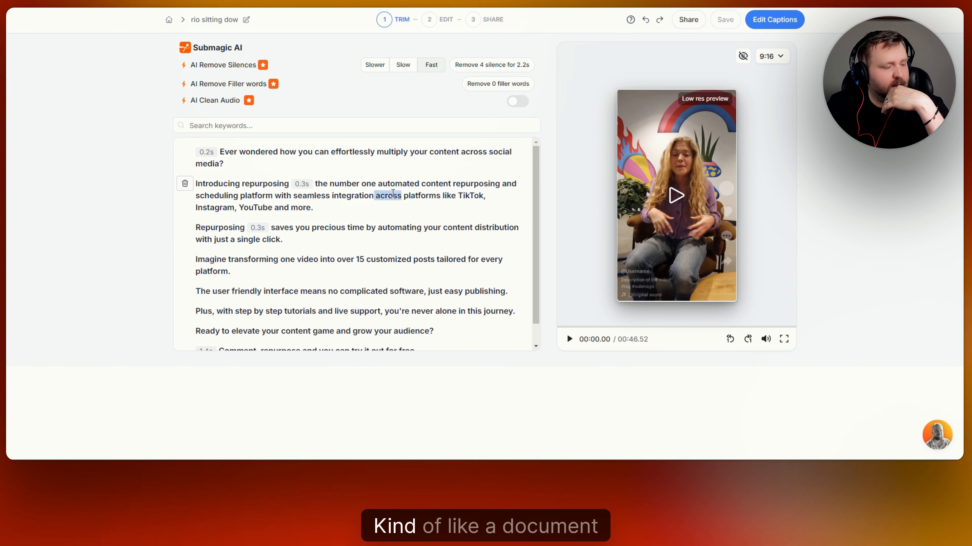
scroll(398, 197, down, 1)
scroll(397, 197, up, 1)
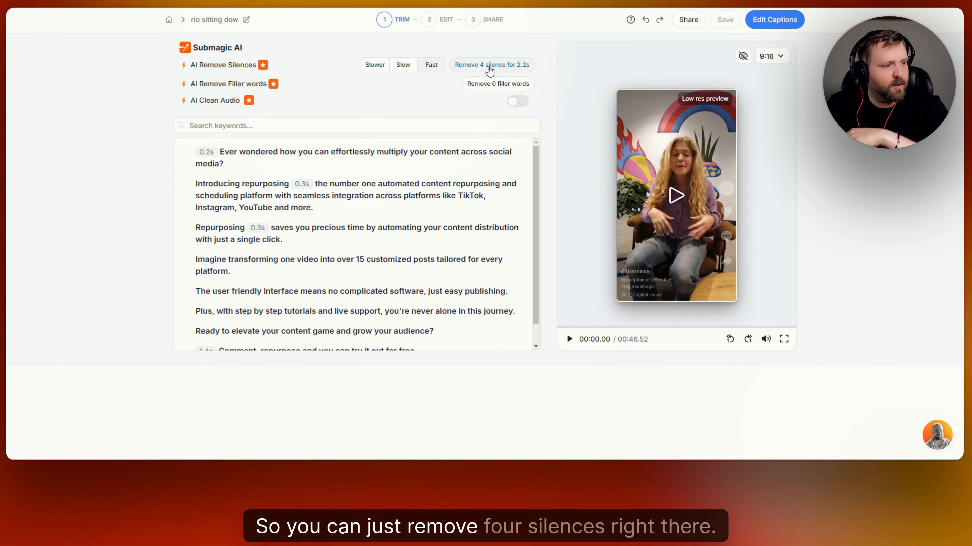
click(489, 67)
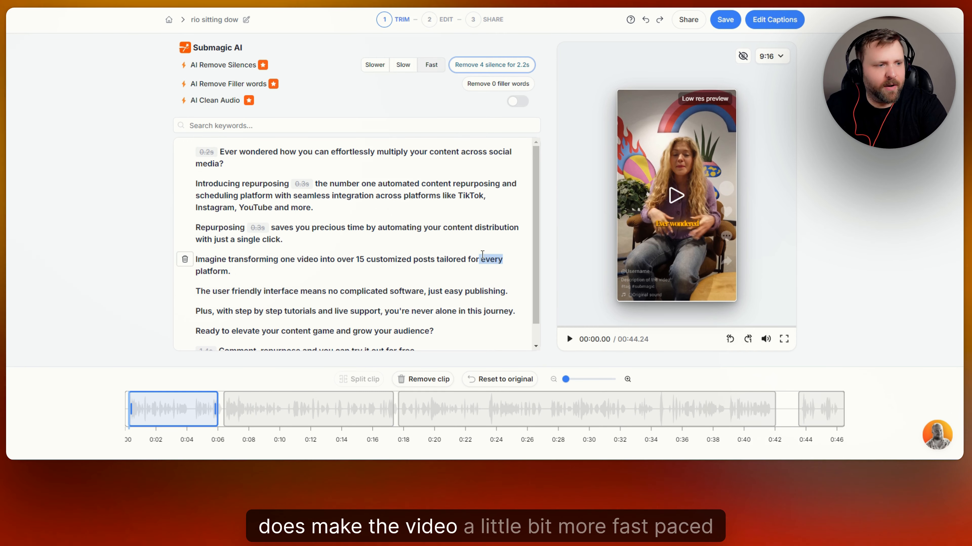
scroll(413, 253, down, 1)
scroll(414, 249, up, 1)
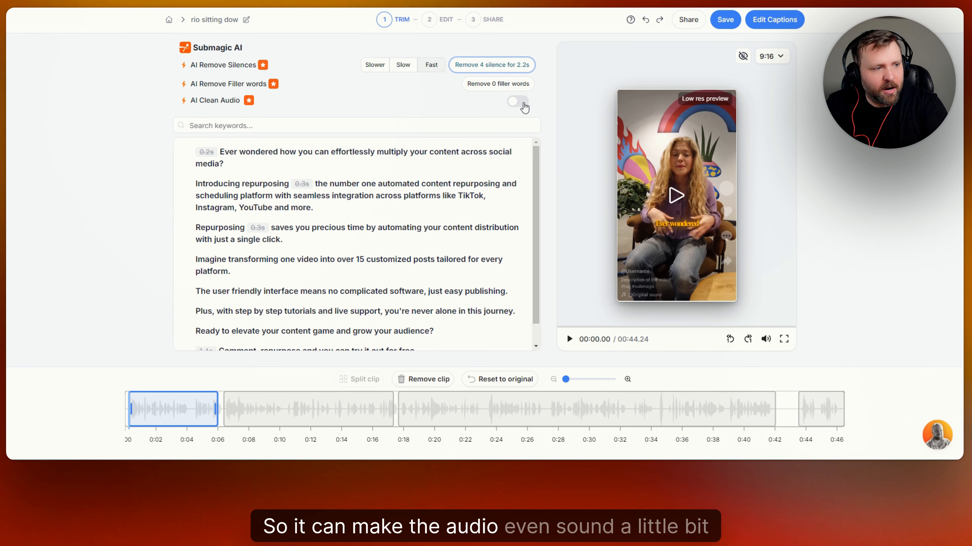
- Turn on AI Clean Audio, search the transcript for 'precious', then switch Clean Audio off
click(521, 104)
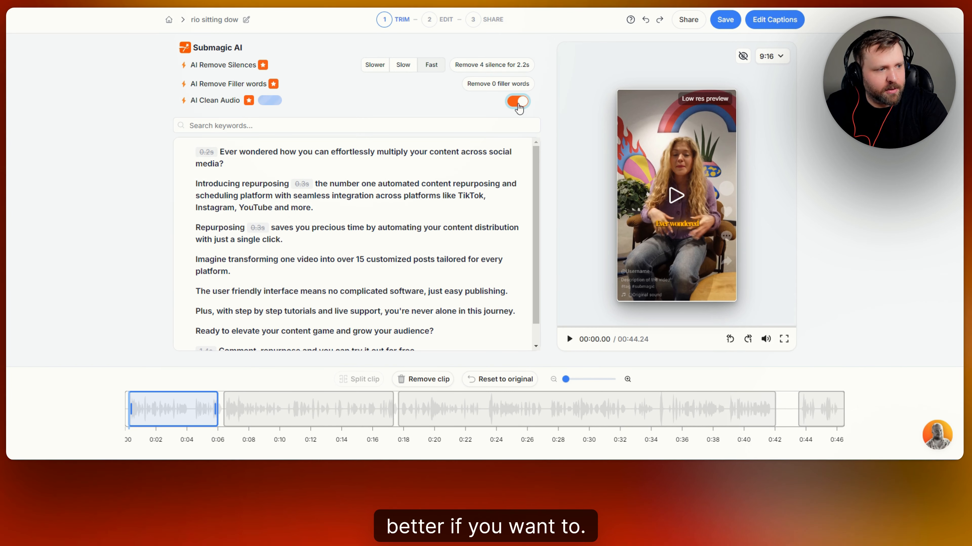
click(296, 126)
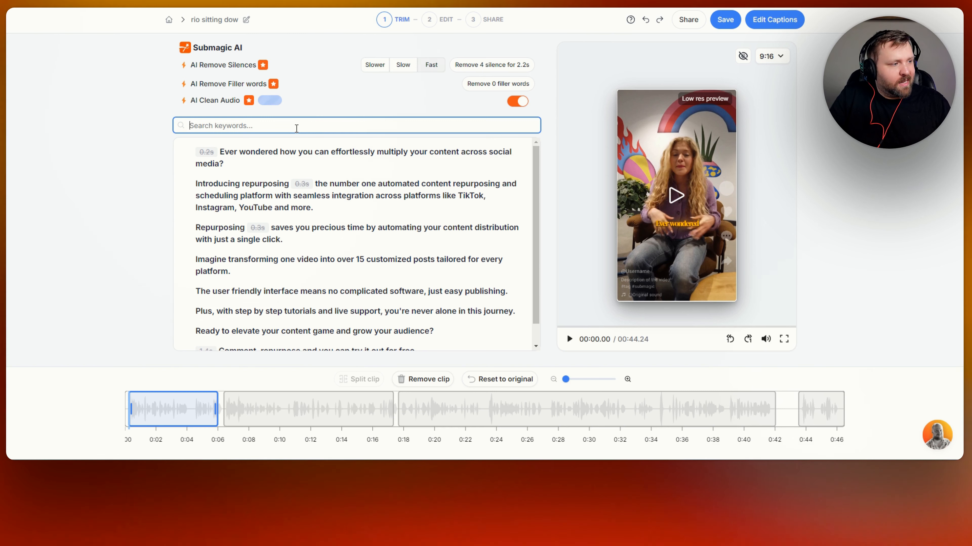
text(preci)
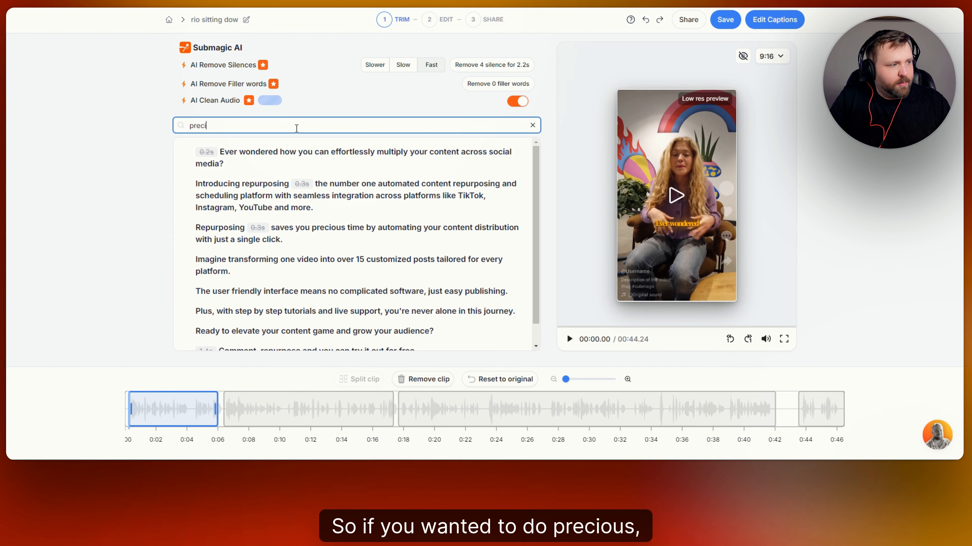
text(ous)
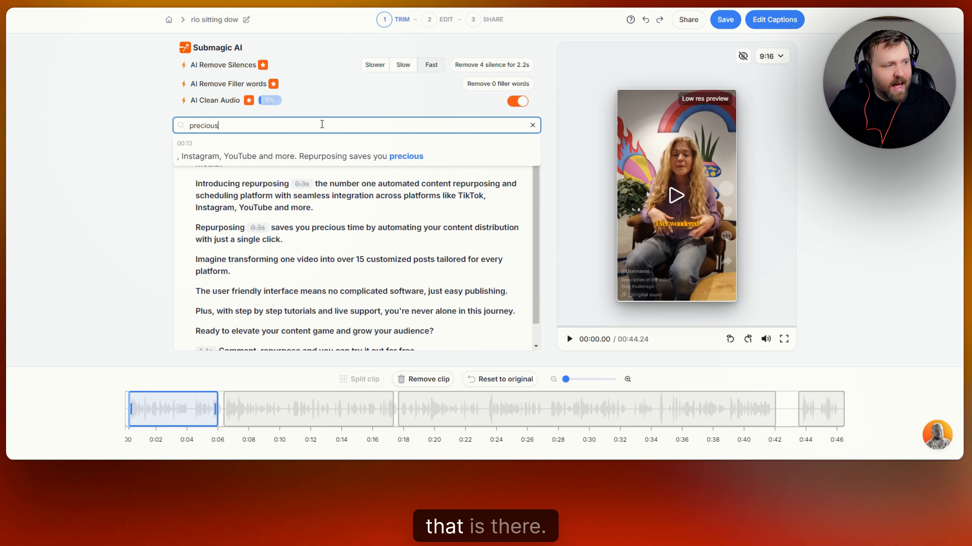
key(BackSpace)
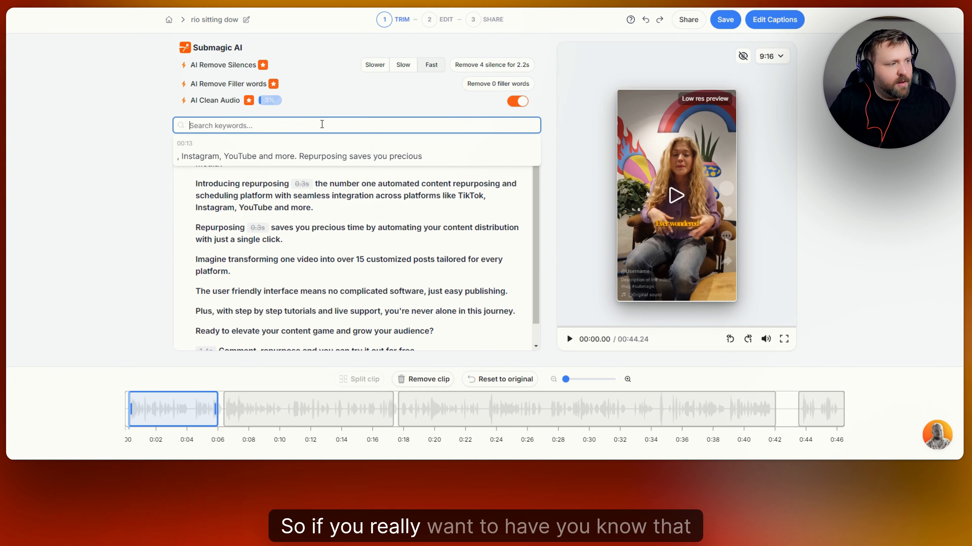
click(517, 102)
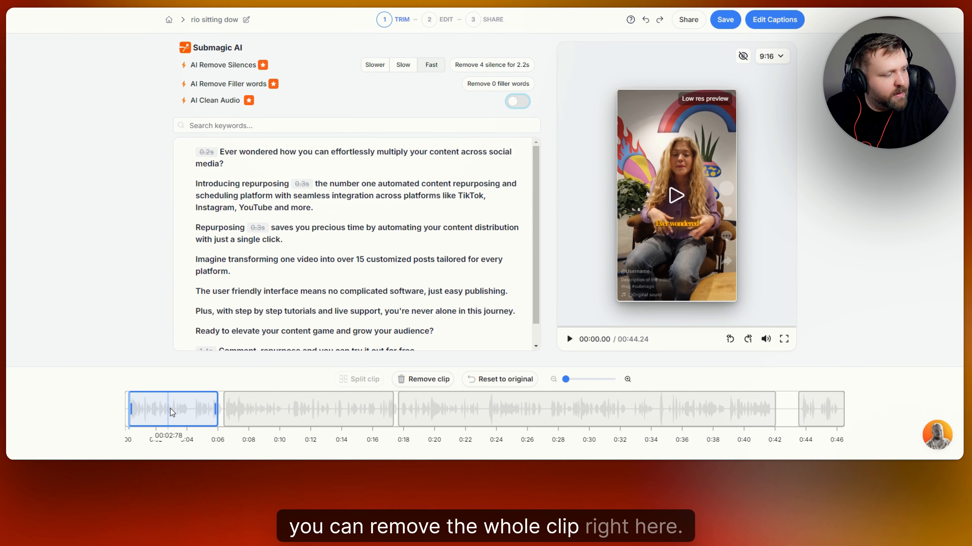
- Move playback to 00:11.74 and try the 16:9 aspect ratio before returning to 9:16
click(282, 409)
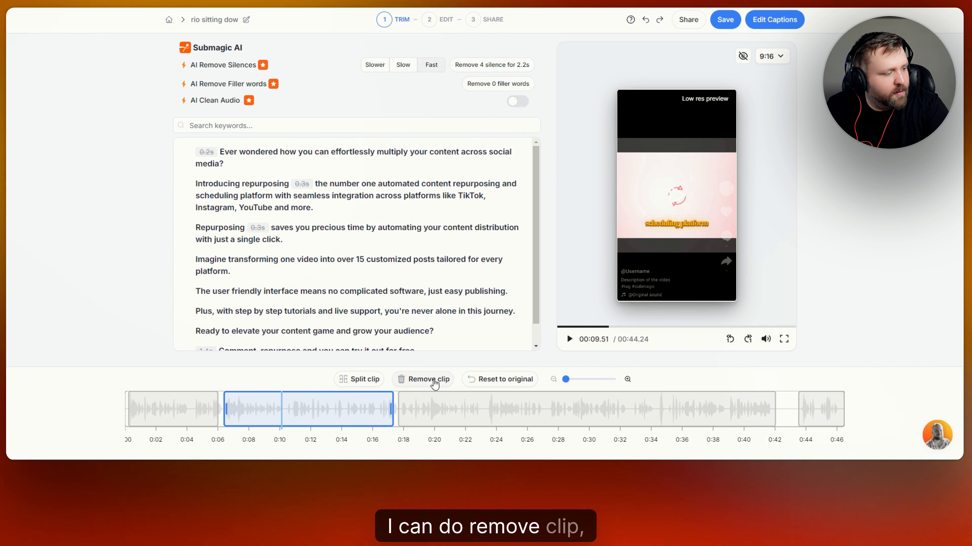
click(316, 409)
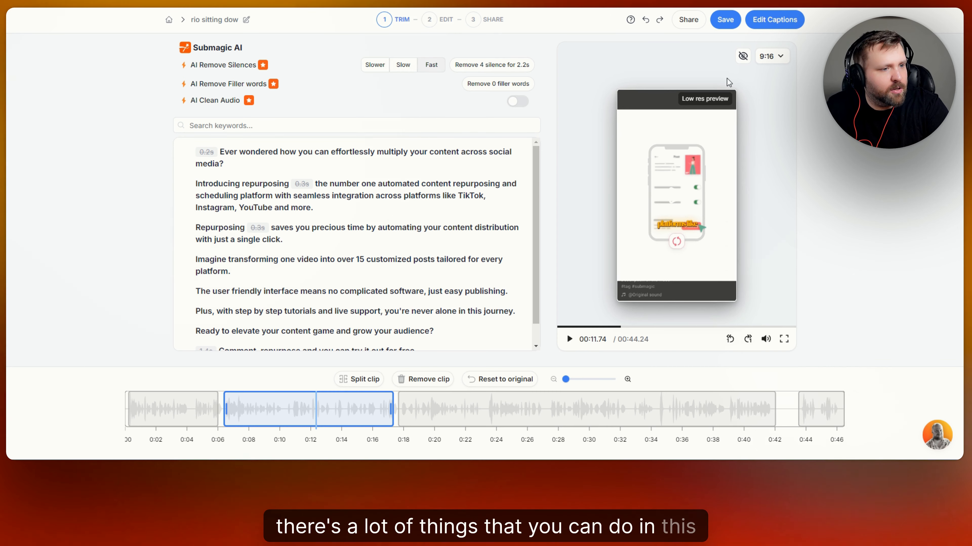
click(784, 59)
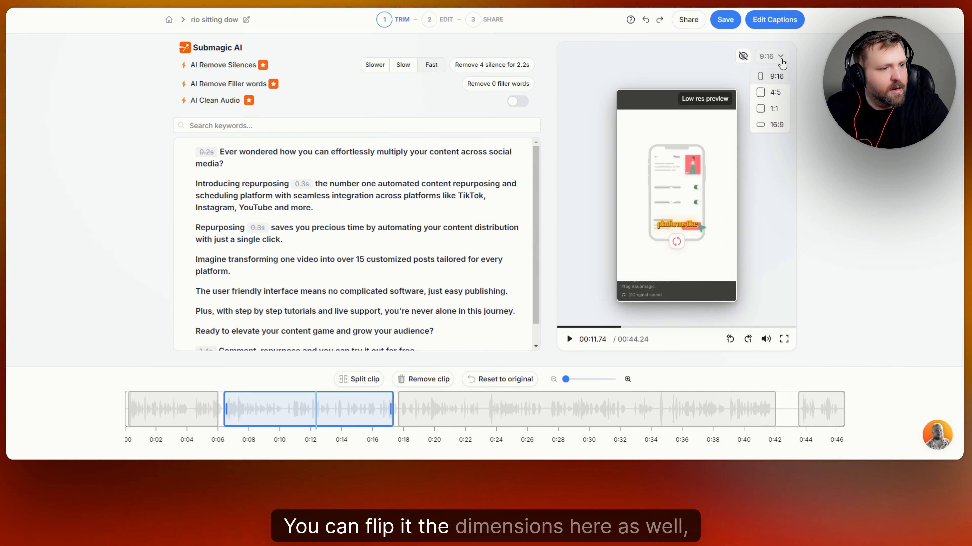
click(781, 60)
click(779, 60)
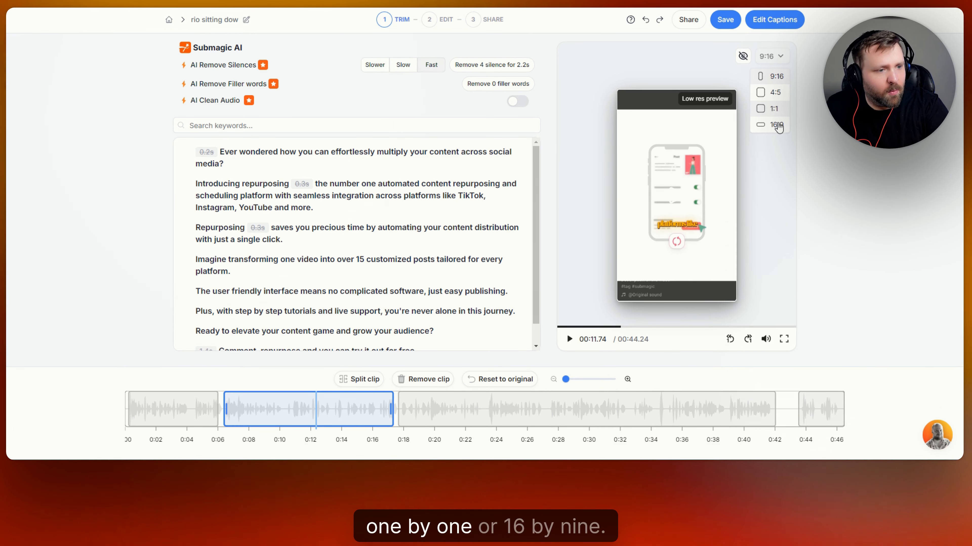
click(777, 127)
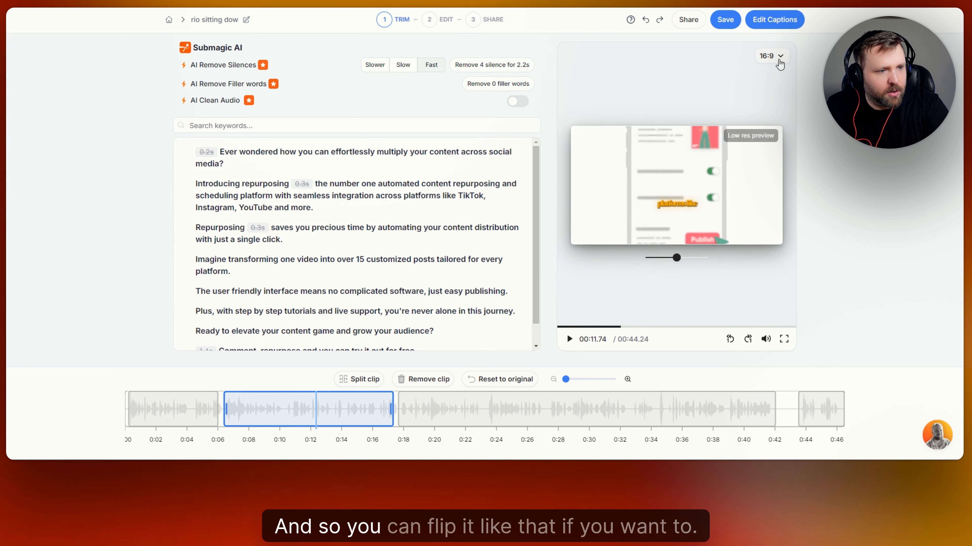
click(775, 76)
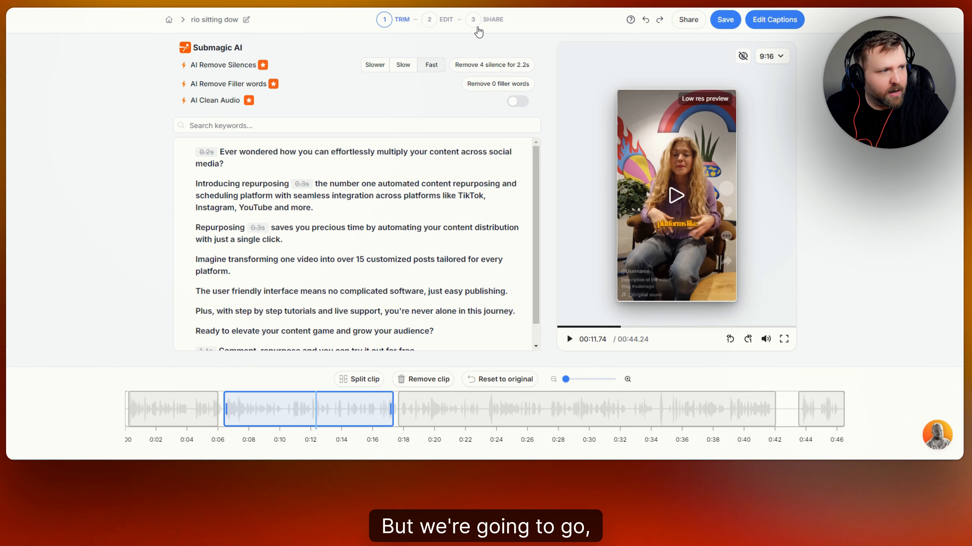
- In Edit Captions, try the Hormozi 1, 2 and 3 themes while previewing playback
click(774, 20)
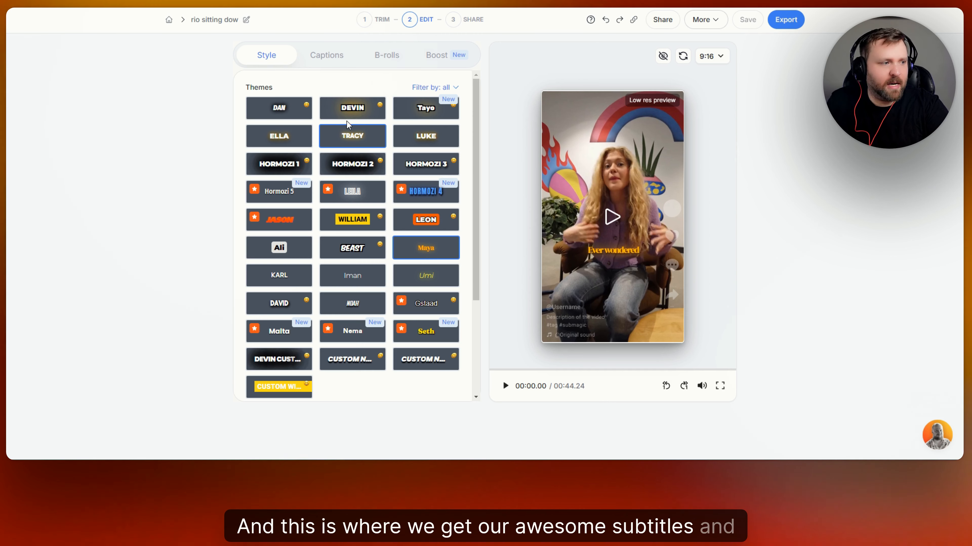
click(271, 166)
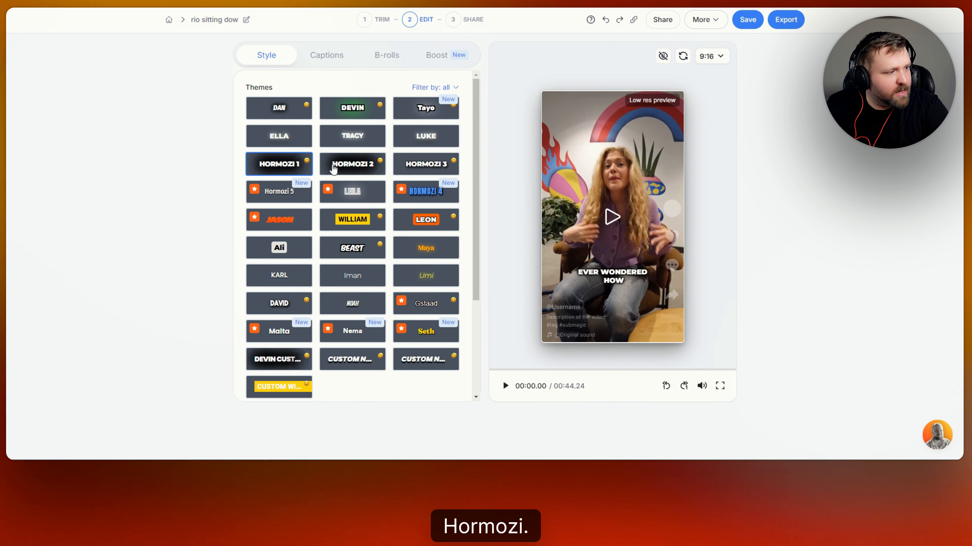
click(356, 165)
click(430, 170)
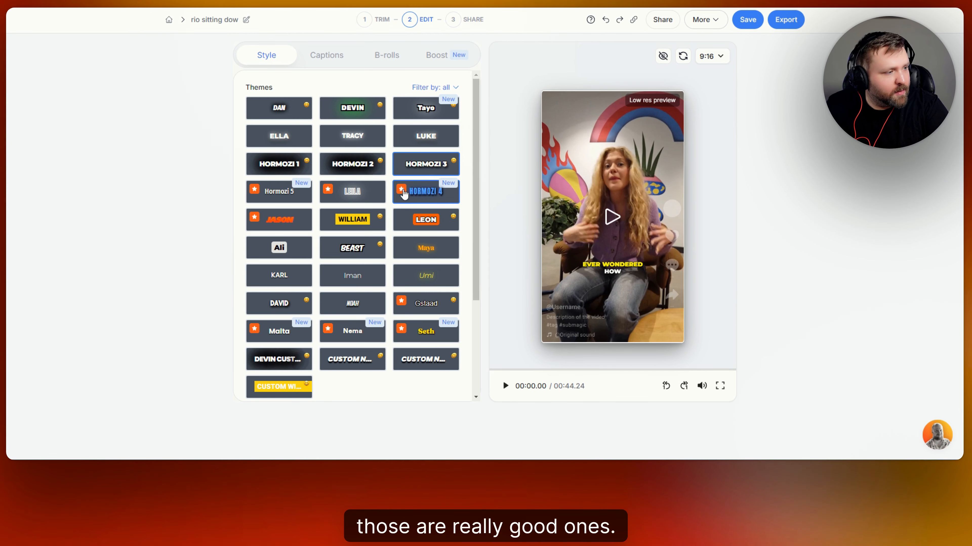
click(358, 169)
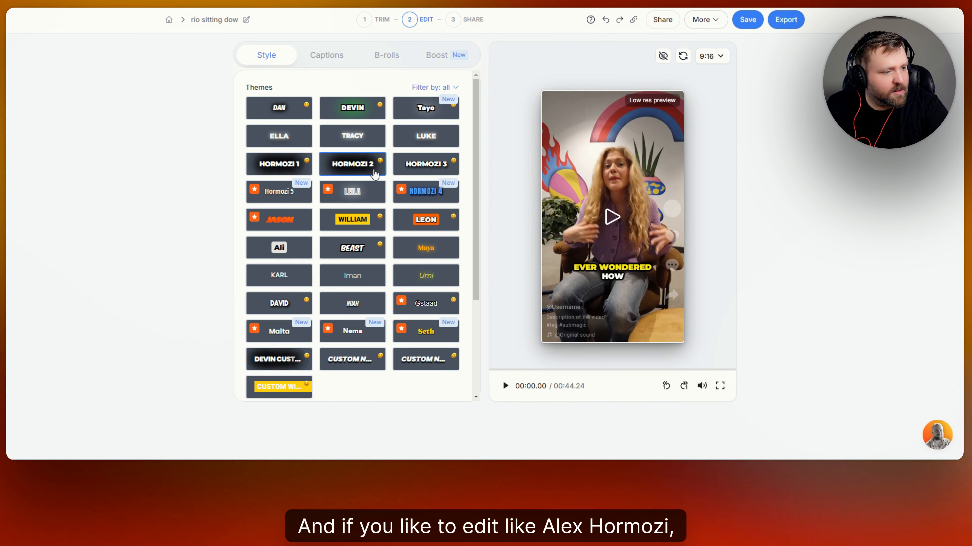
click(505, 386)
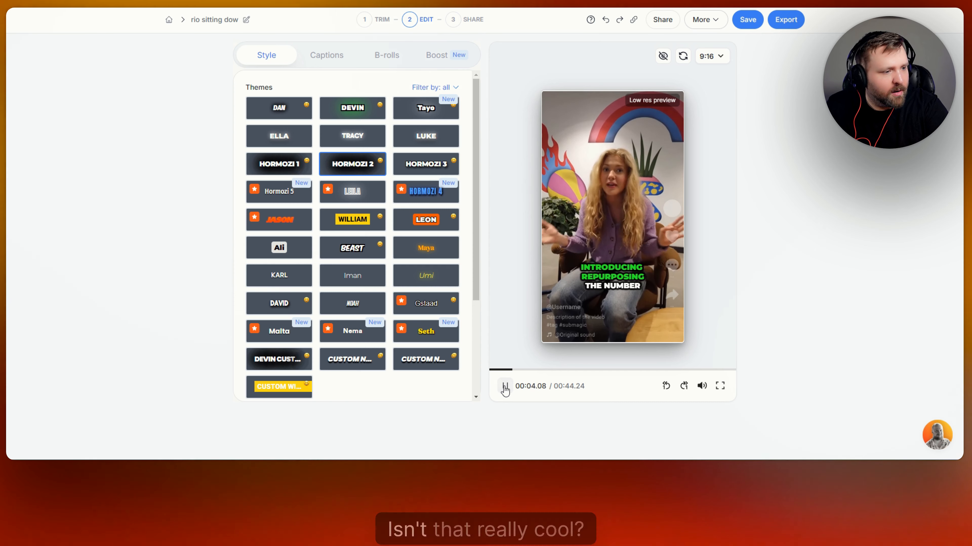
click(505, 386)
click(411, 166)
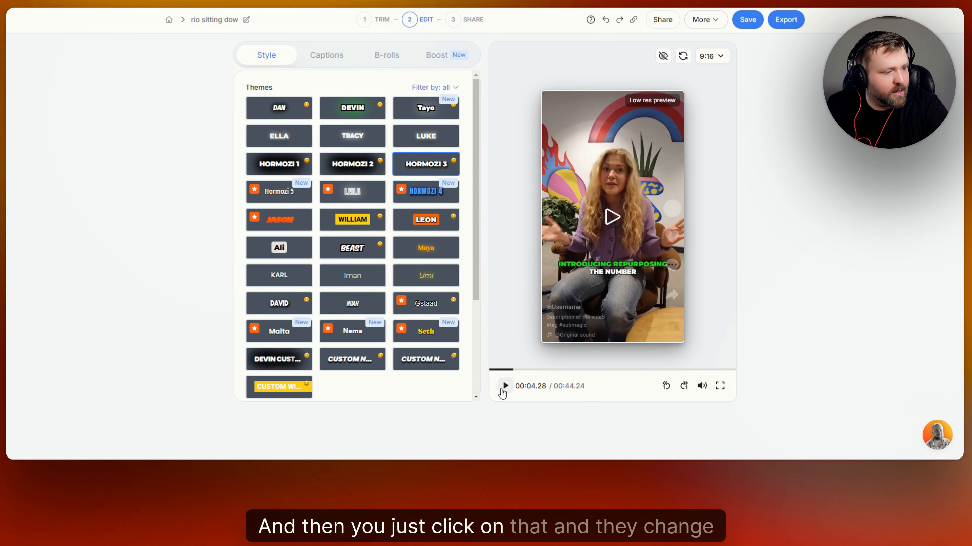
click(504, 387)
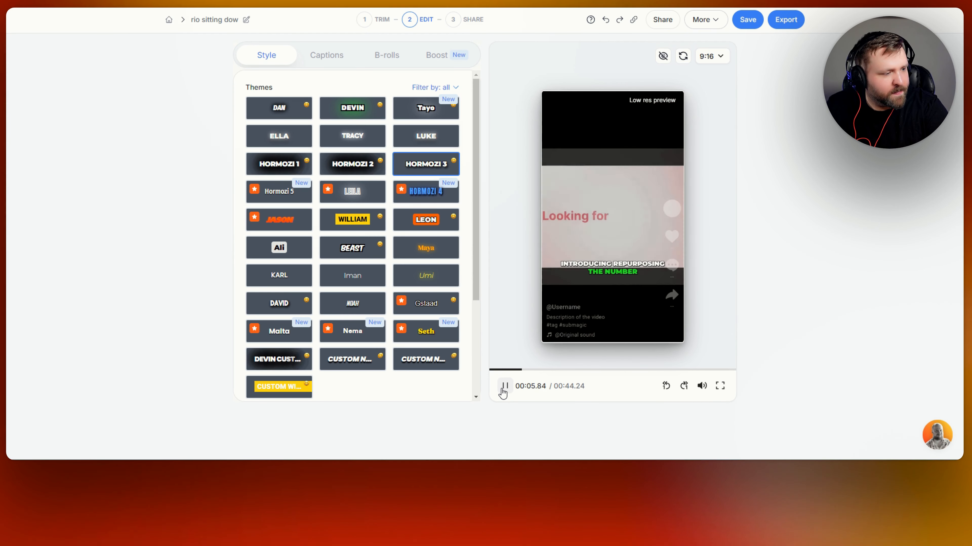
click(504, 386)
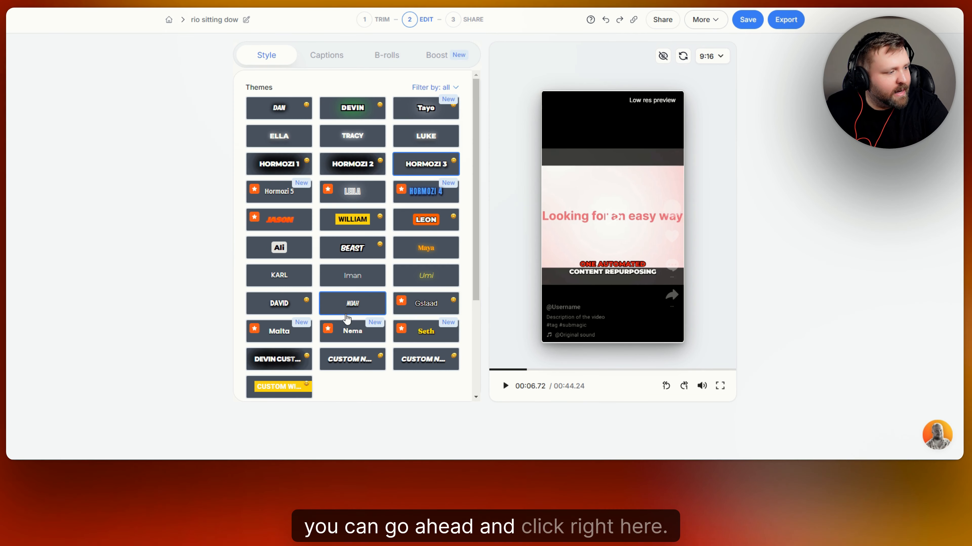
- Try the Ali, Hormozi 4, Hormozi 5 and Seth themes, settling on Malta
click(280, 247)
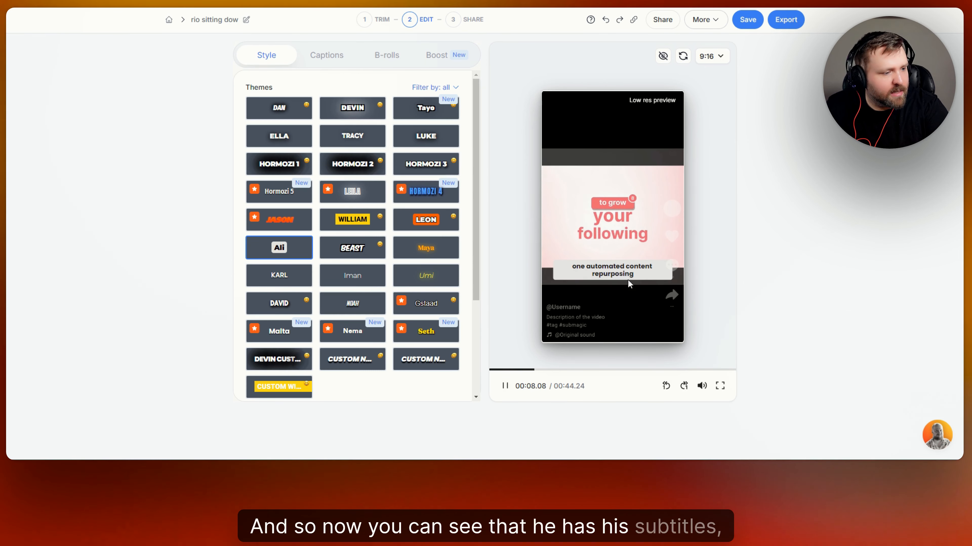
click(505, 387)
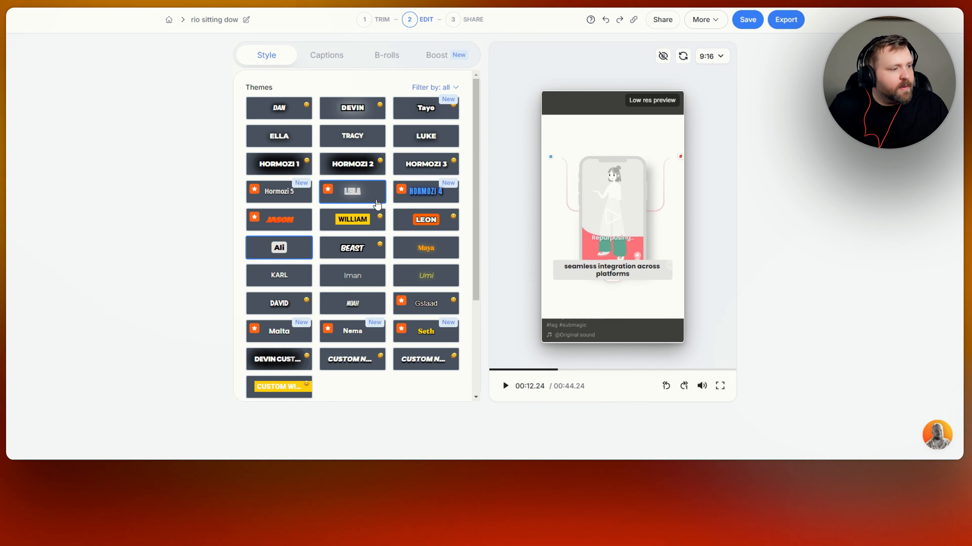
click(431, 196)
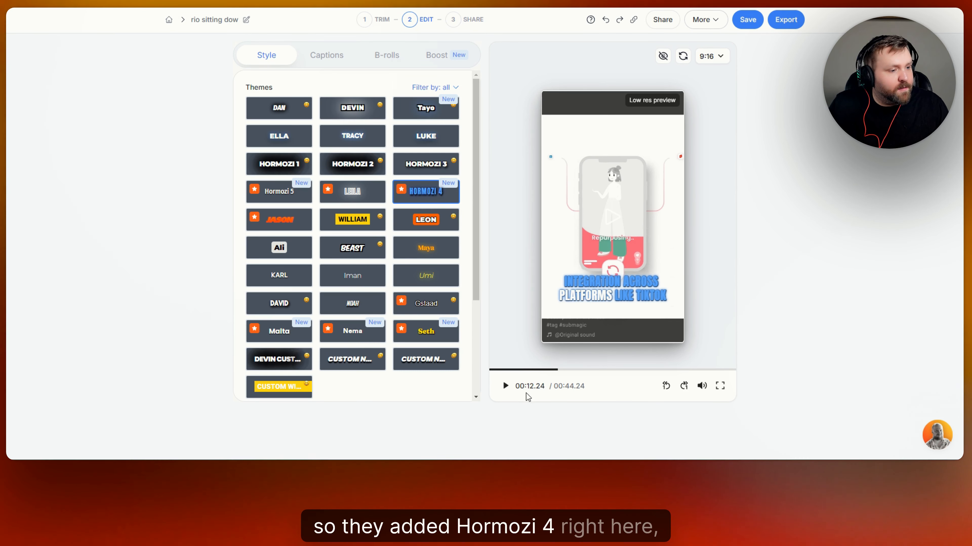
click(274, 198)
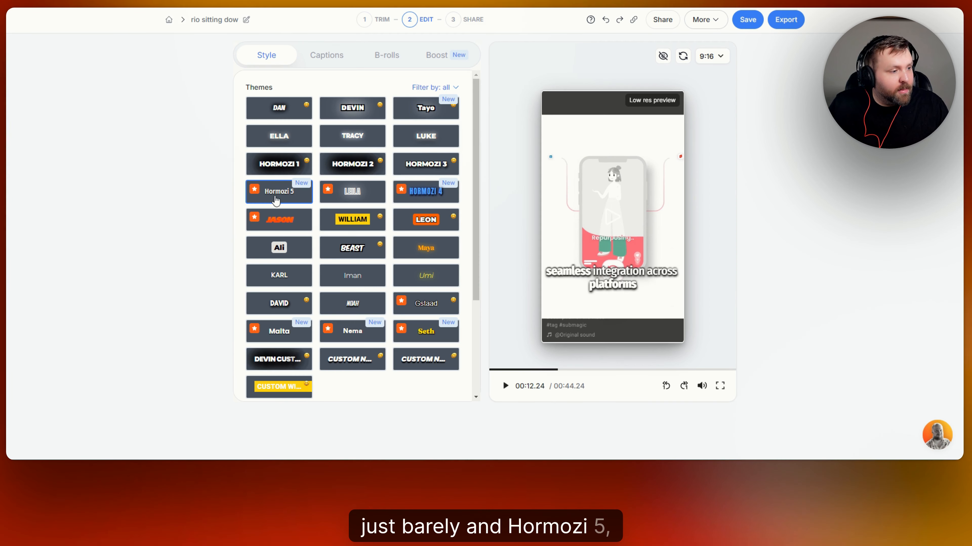
click(426, 331)
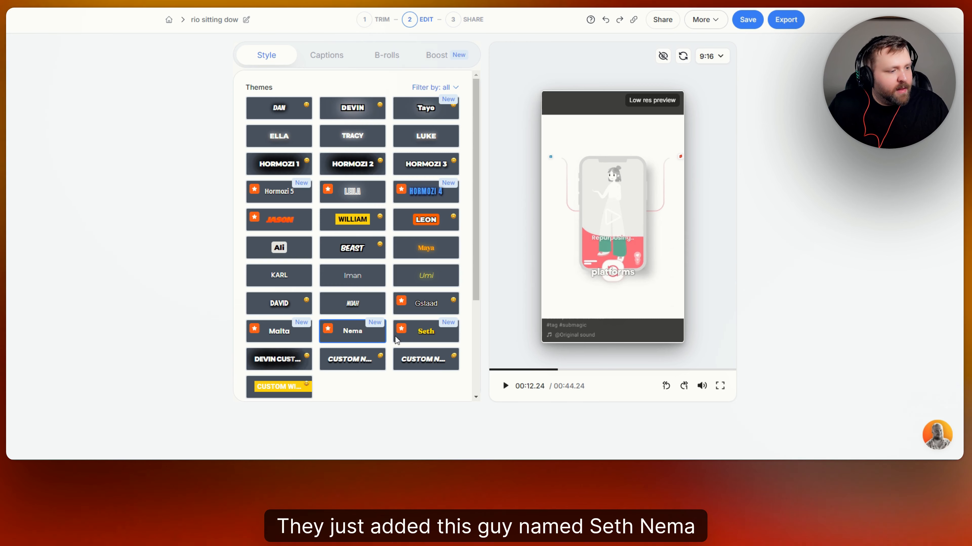
click(279, 331)
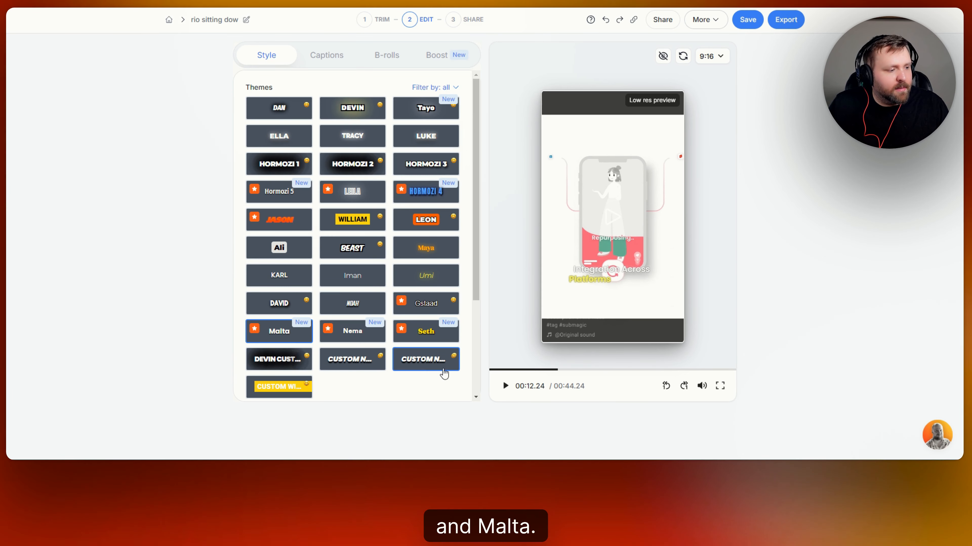
- Apply the Leon caption theme to the captions
scroll(417, 236, down, 3)
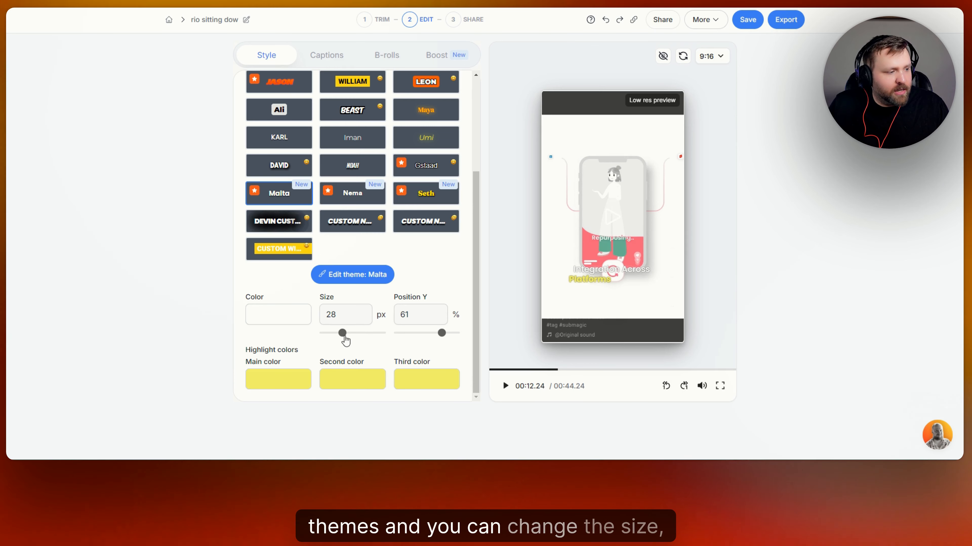
click(296, 325)
click(415, 256)
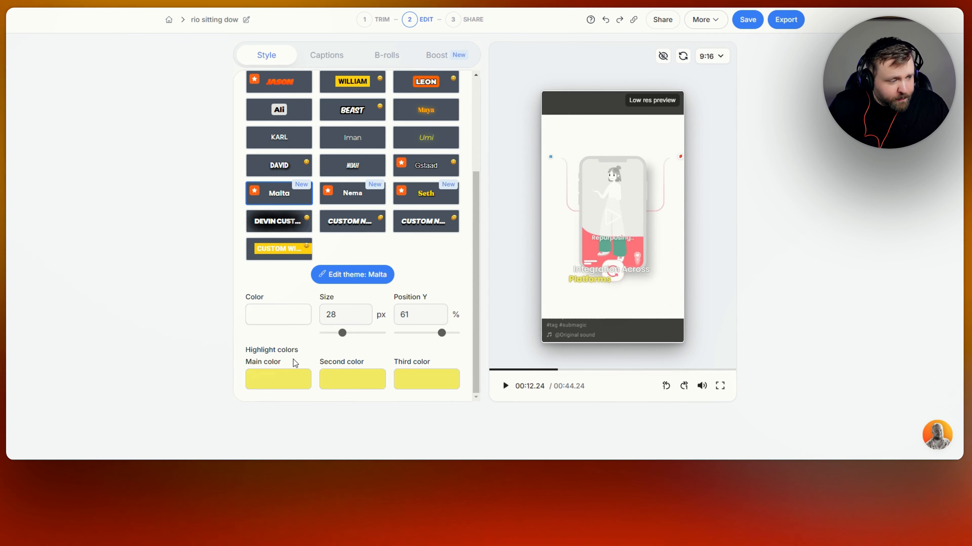
click(426, 183)
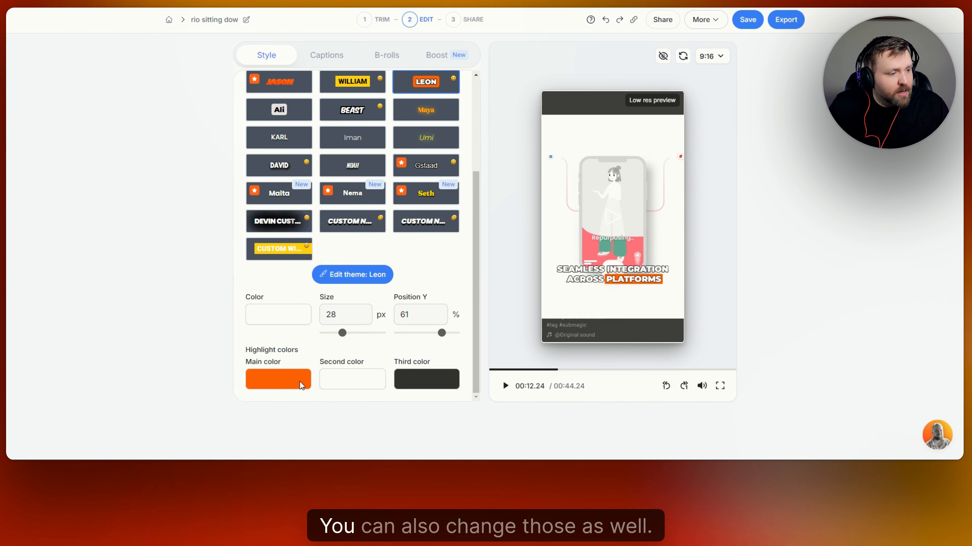
- Change the Leon theme's main highlight colour from orange to blue 5588FF
click(300, 382)
click(498, 225)
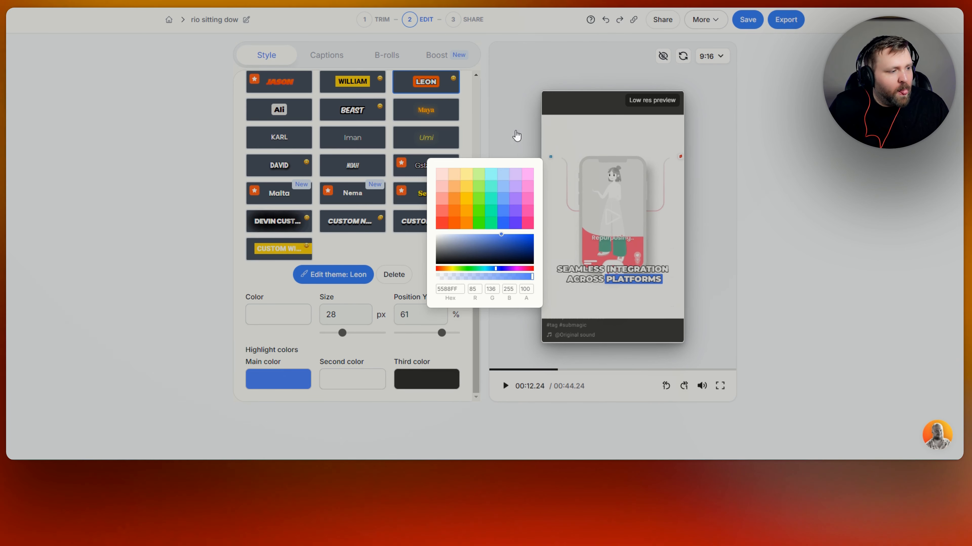
click(383, 335)
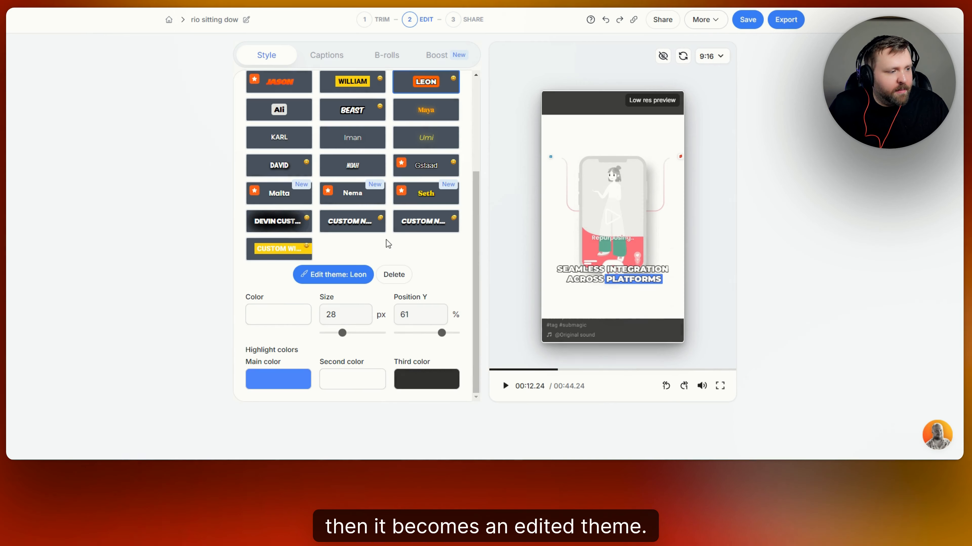
scroll(444, 270, up, 2)
scroll(445, 272, up, 2)
scroll(446, 275, down, 4)
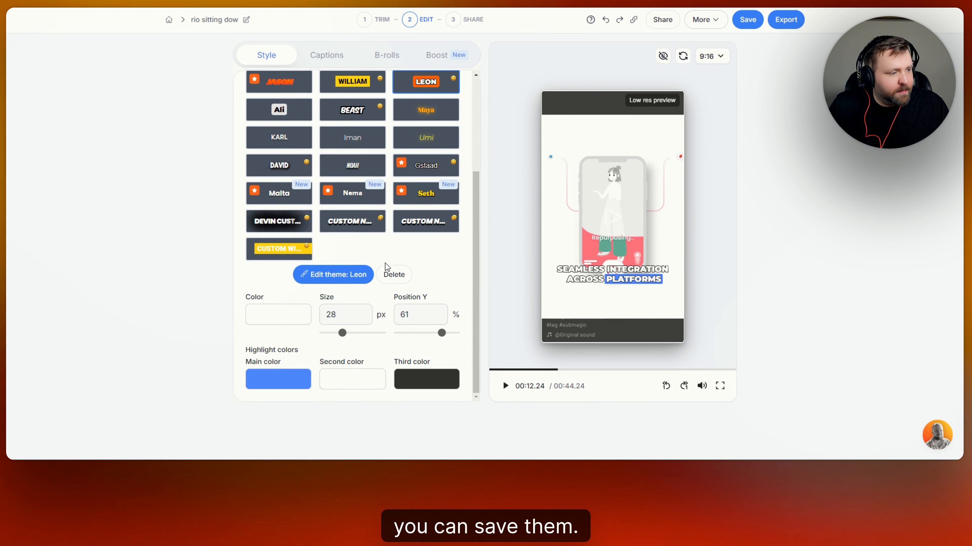
scroll(436, 275, up, 4)
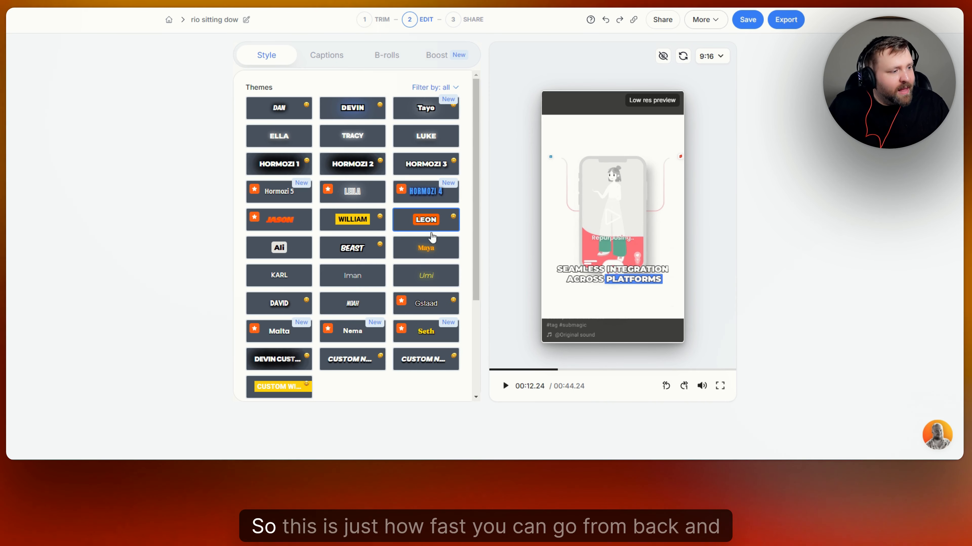
- Apply the WILLIAM theme and play the preview to check its yellow word boxes
click(359, 220)
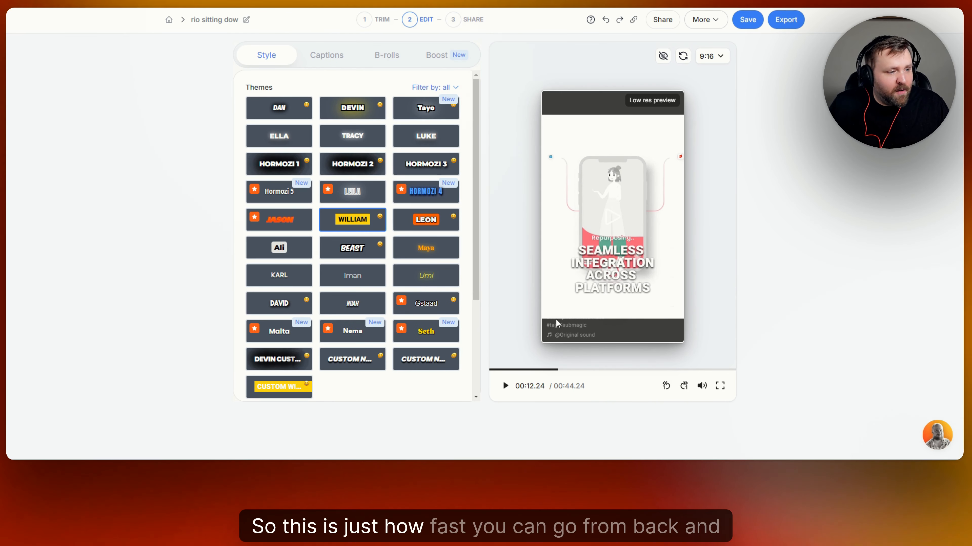
click(503, 393)
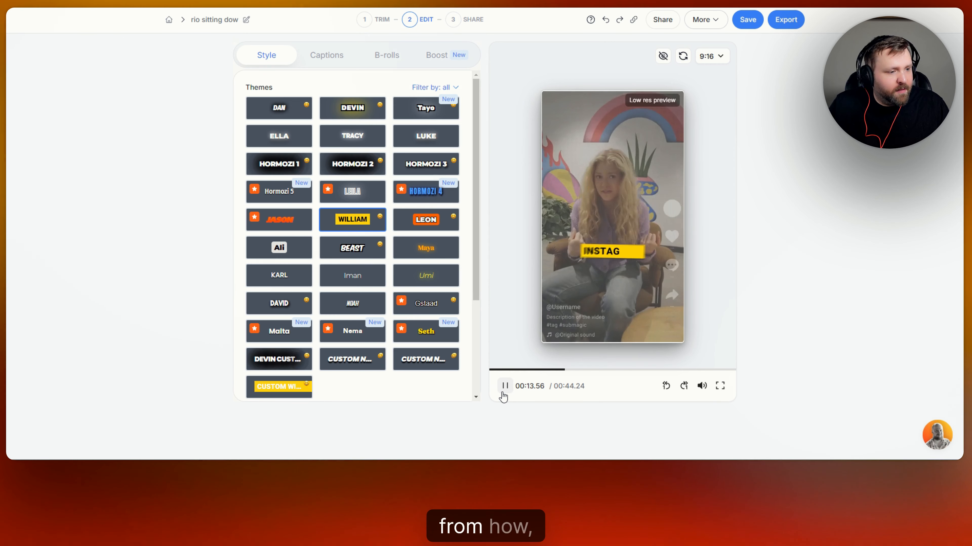
click(502, 393)
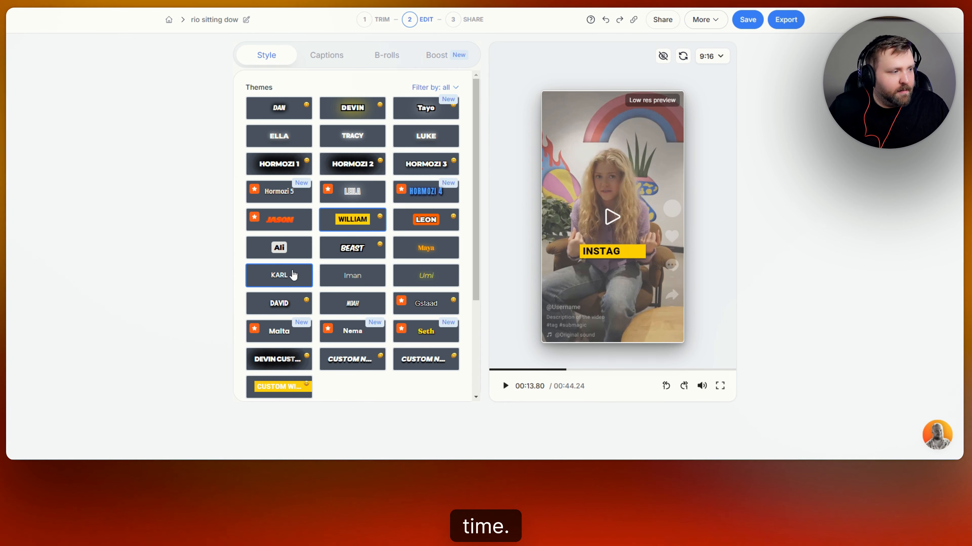
scroll(356, 279, down, 5)
scroll(355, 279, up, 5)
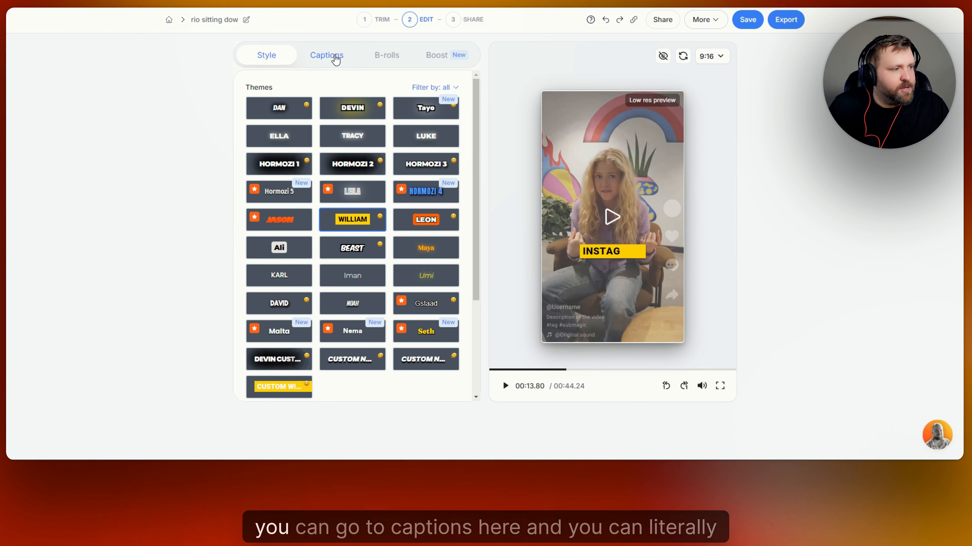
- Switch to the timed caption lines and check the word, emoji and sound menus without adding anything
click(334, 57)
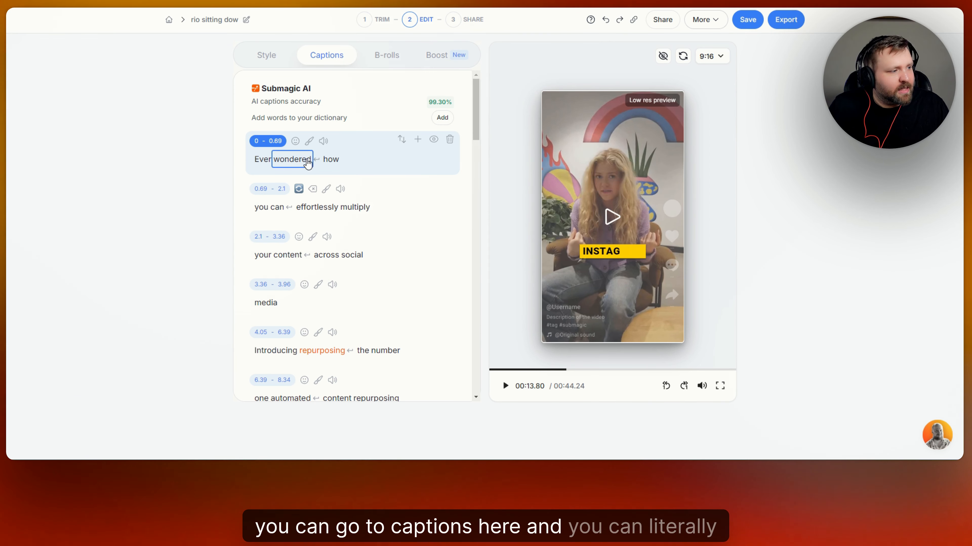
scroll(293, 159, down, 5)
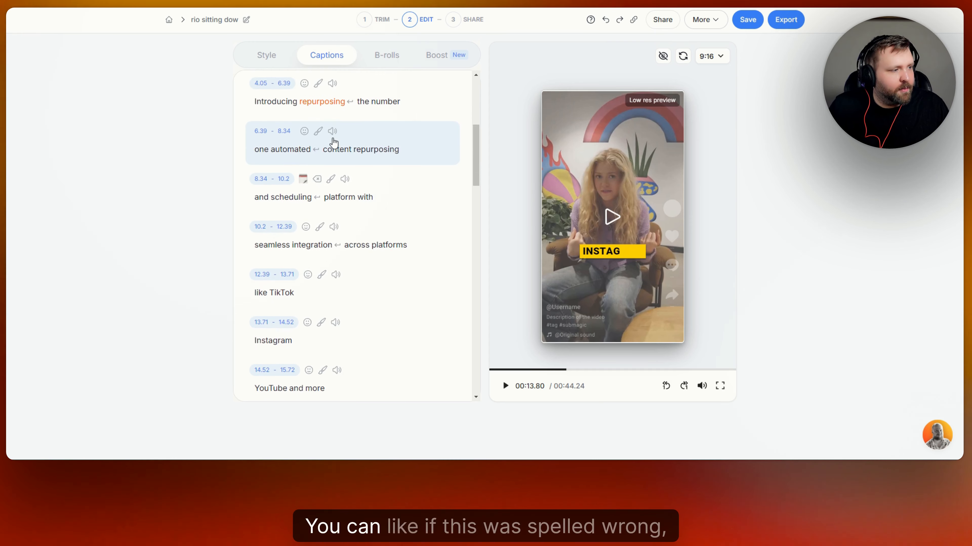
click(285, 153)
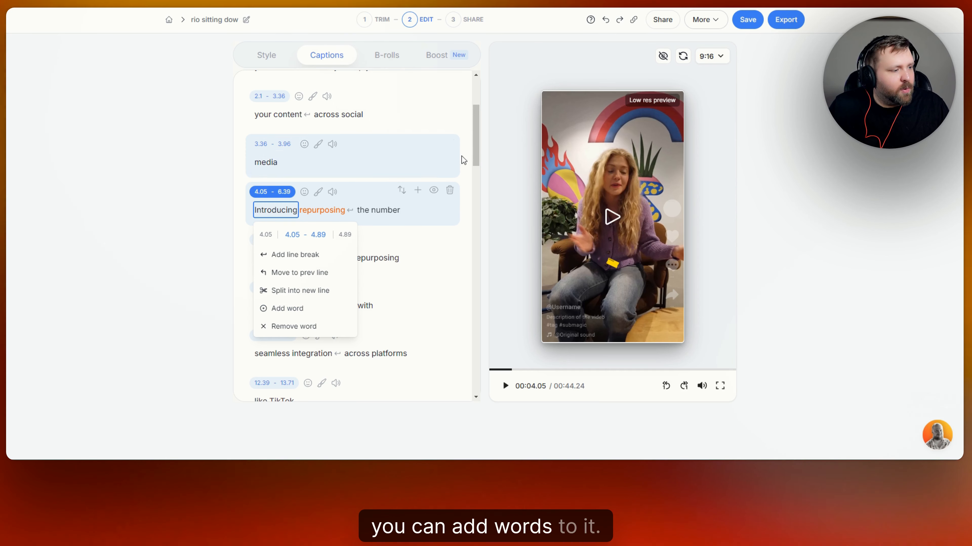
scroll(425, 161, up, 4)
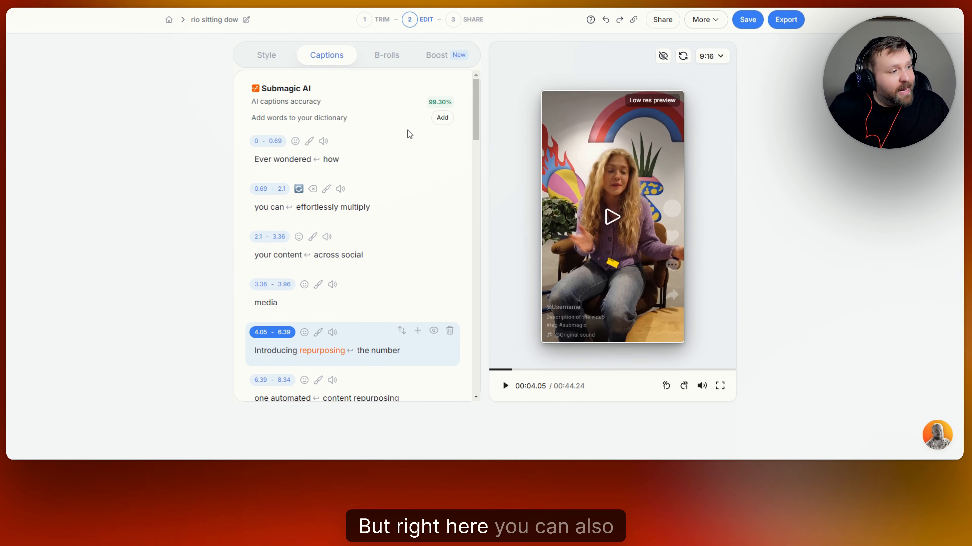
click(295, 141)
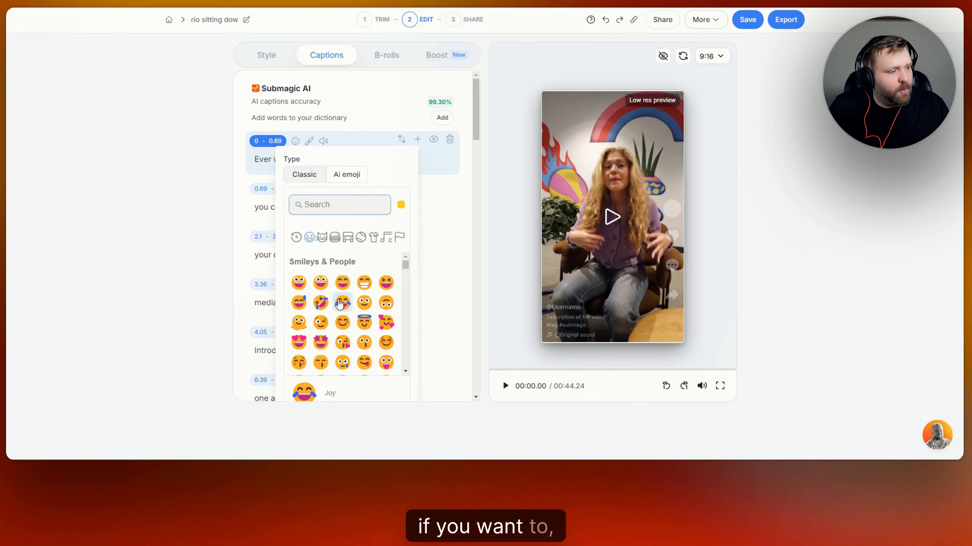
click(375, 106)
click(323, 141)
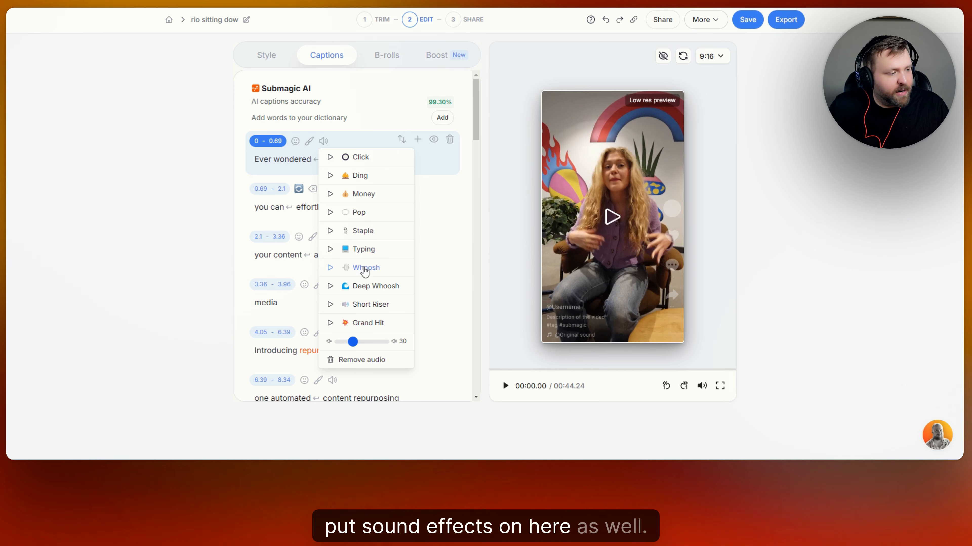
click(370, 105)
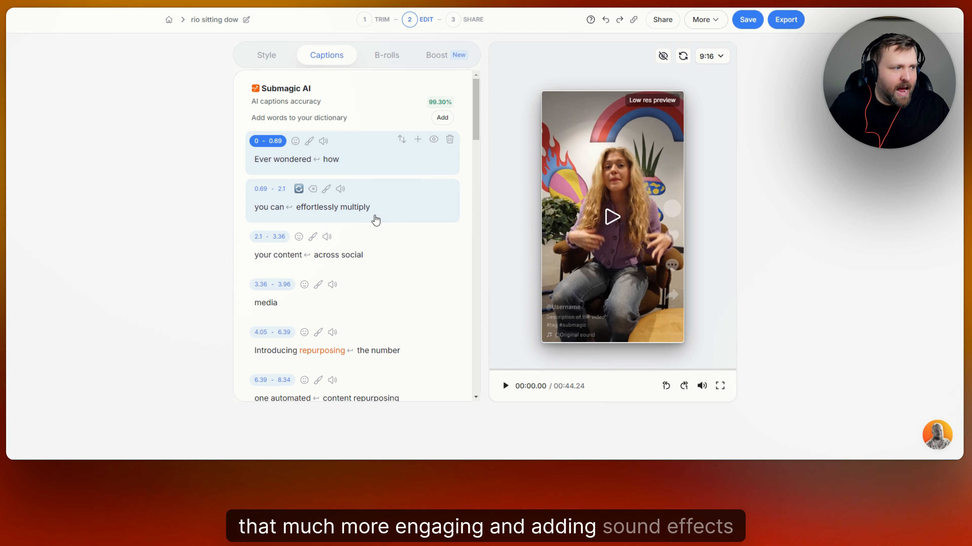
- Add the Ding sound effect to the Instagram caption line and play it back to hear it
scroll(376, 158, down, 5)
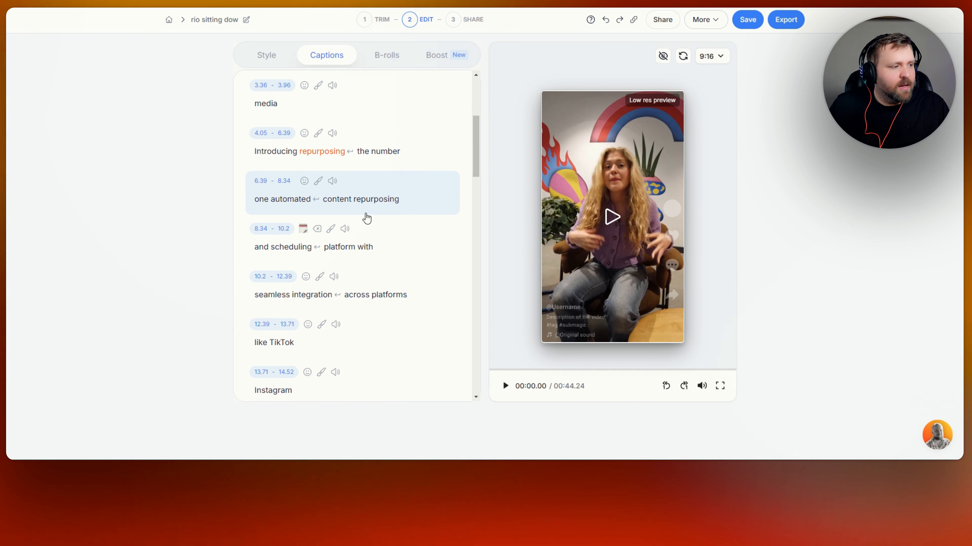
scroll(366, 217, down, 3)
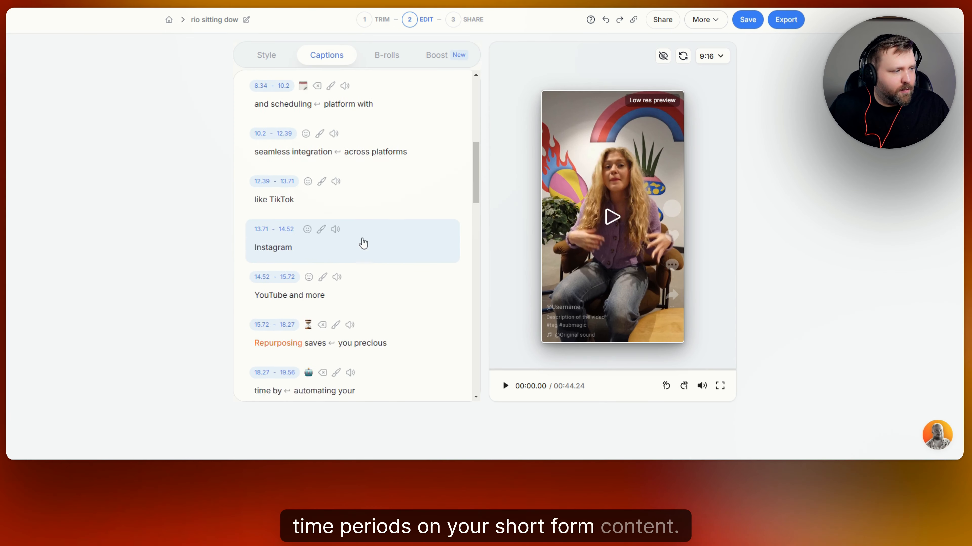
click(333, 225)
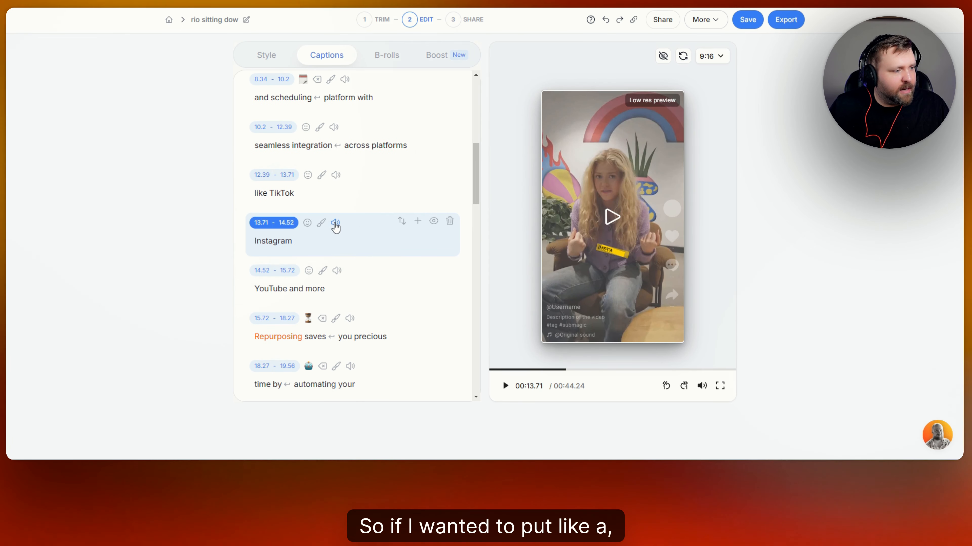
click(335, 224)
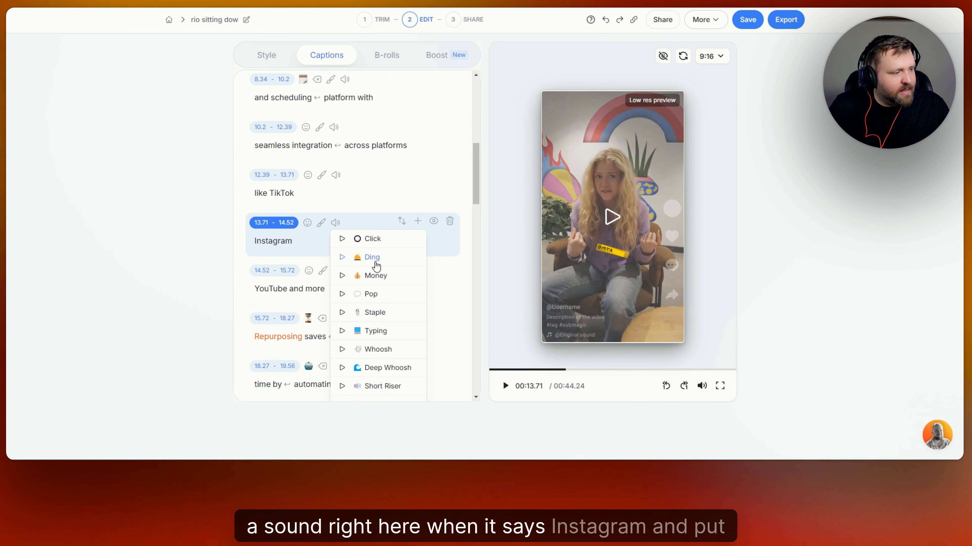
click(372, 257)
click(336, 222)
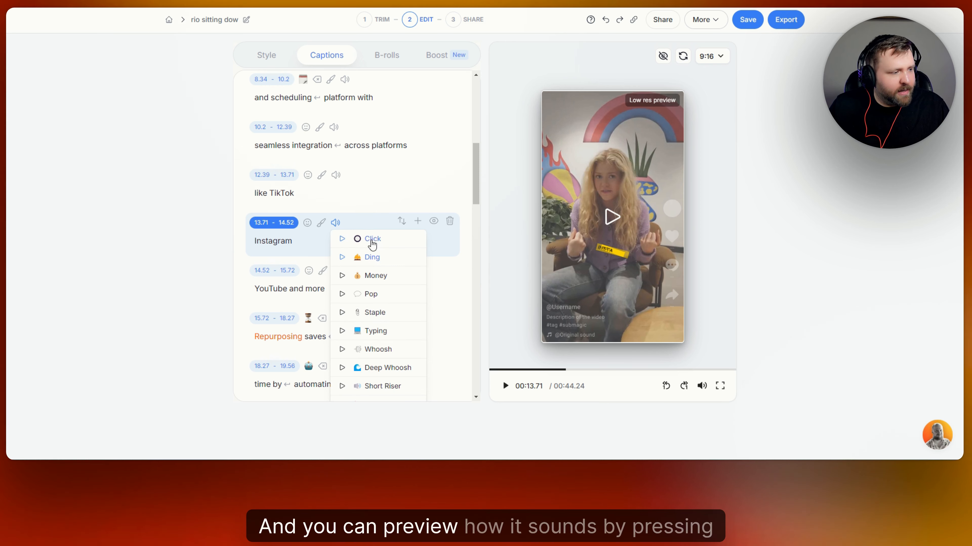
click(342, 258)
click(371, 257)
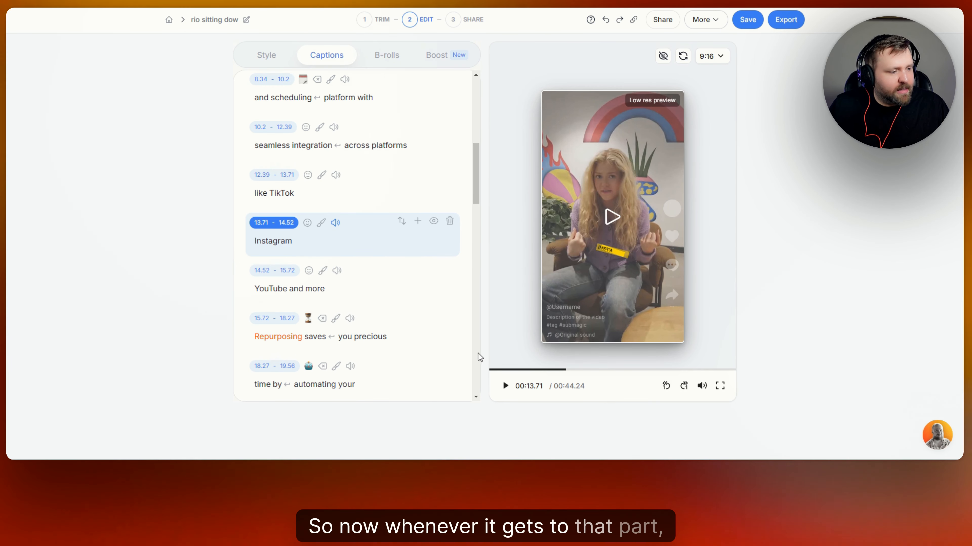
click(505, 386)
click(505, 387)
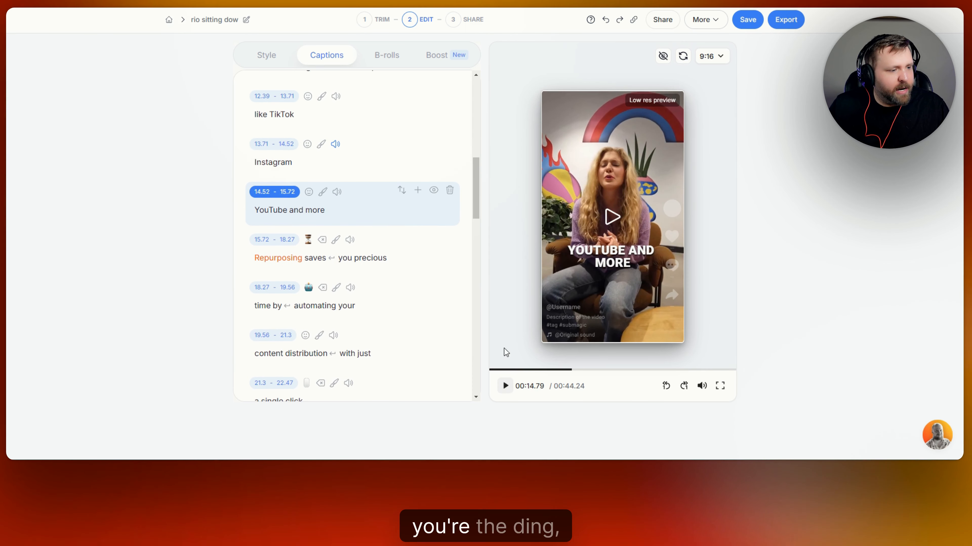
- Add the Pop sound effect to the final 'out for free' line and preview the ending
scroll(393, 242, down, 15)
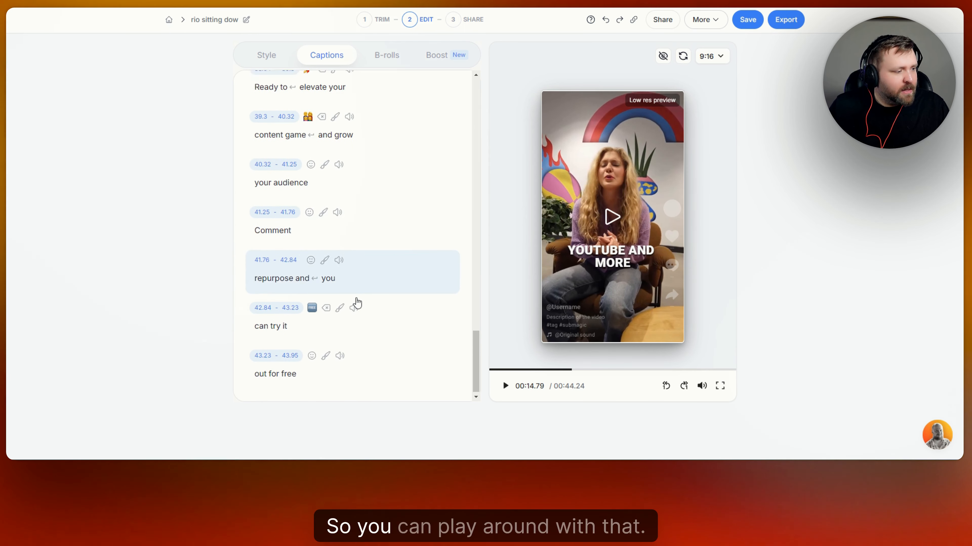
scroll(361, 343, down, 1)
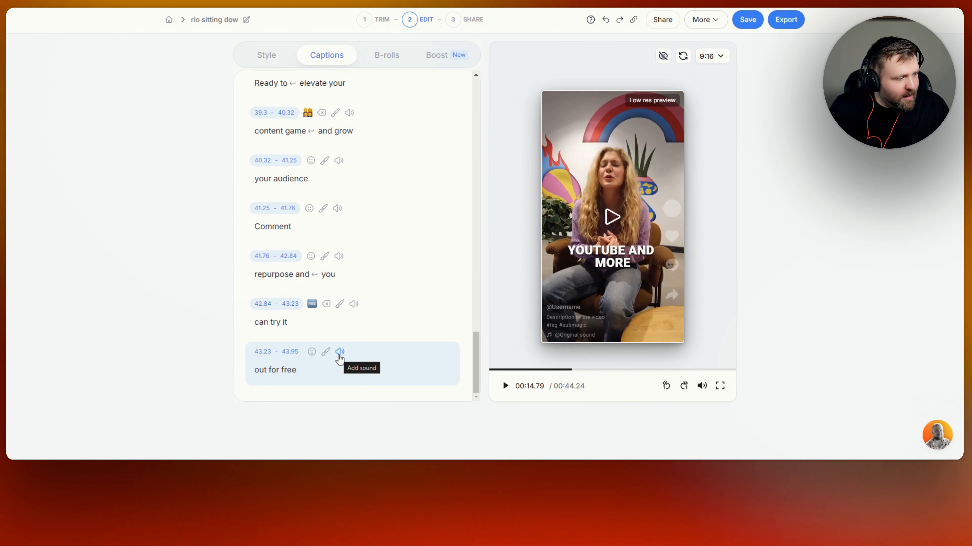
click(338, 352)
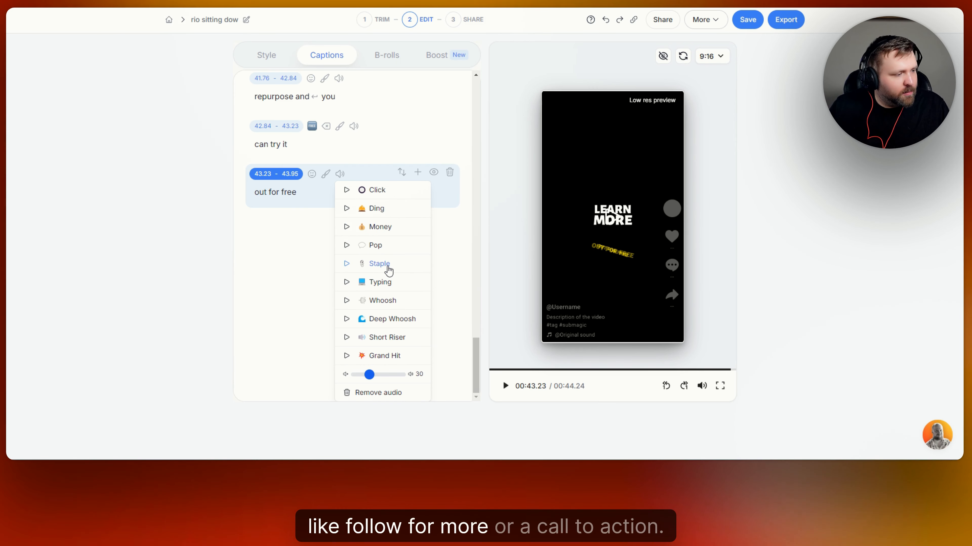
click(384, 245)
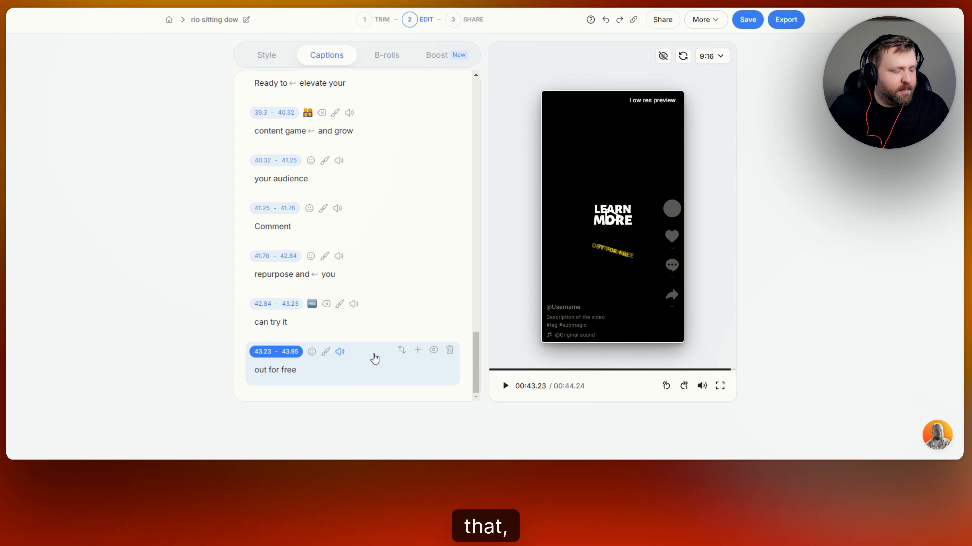
click(505, 386)
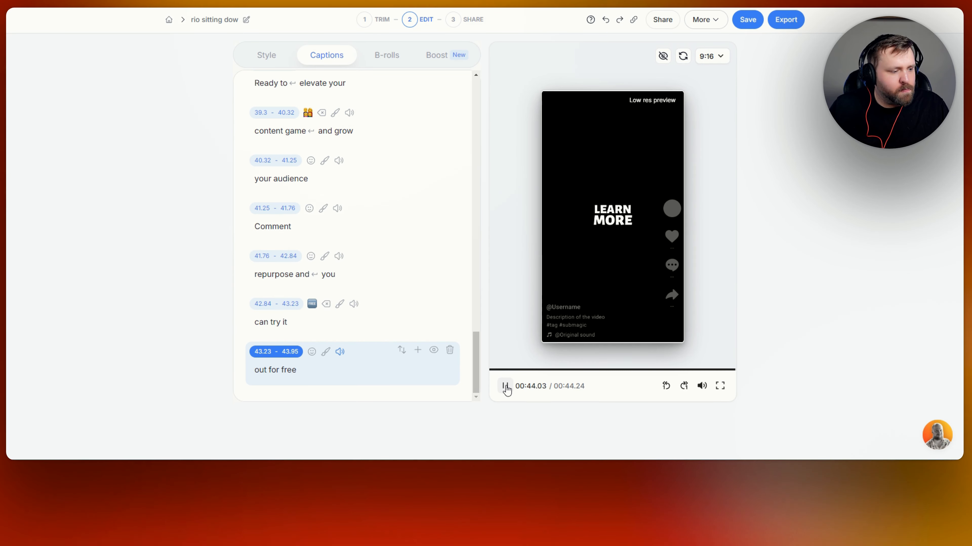
click(504, 387)
scroll(428, 294, up, 2)
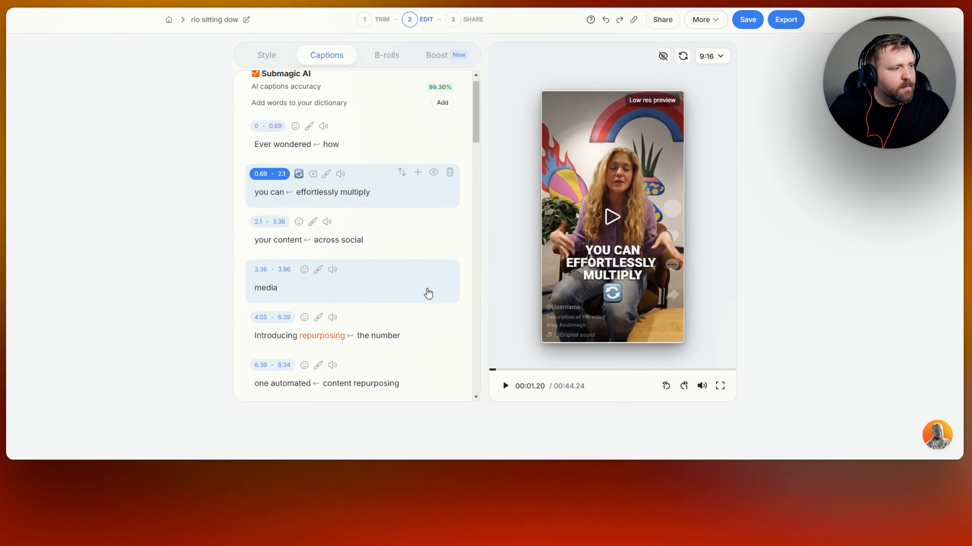
scroll(428, 294, up, 1)
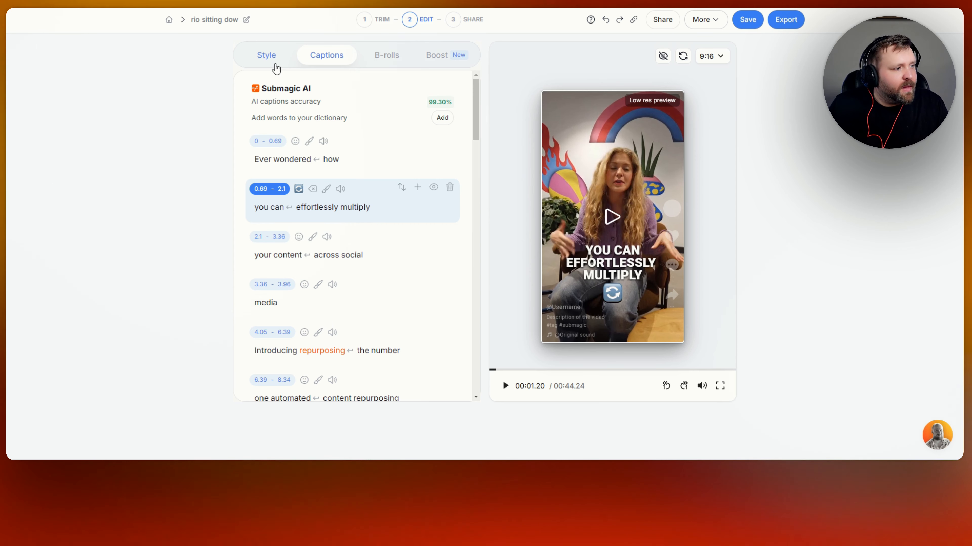
- Run Magic B-rolls to auto-fill clips for segments such as 15.72–22.47 and 22.5–28.08
click(391, 57)
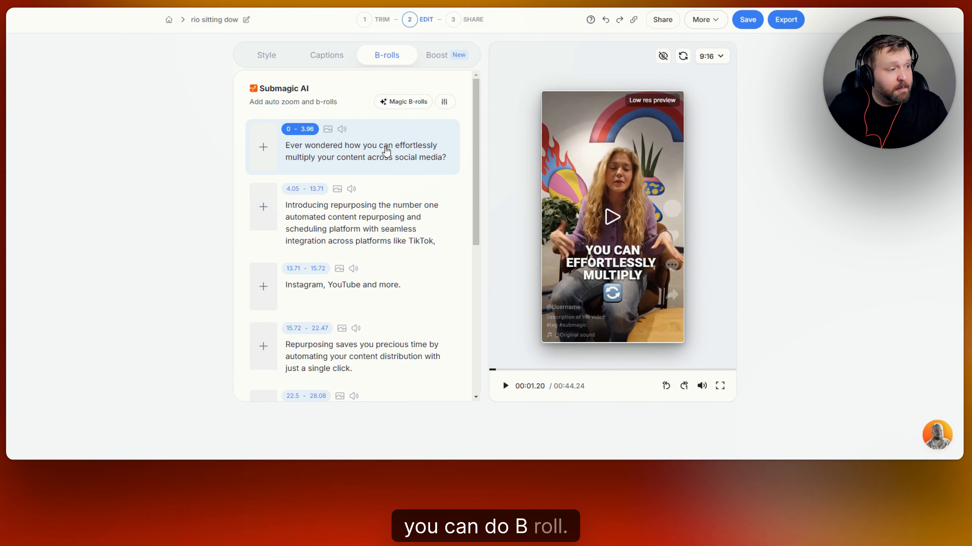
scroll(386, 151, down, 7)
scroll(386, 149, up, 8)
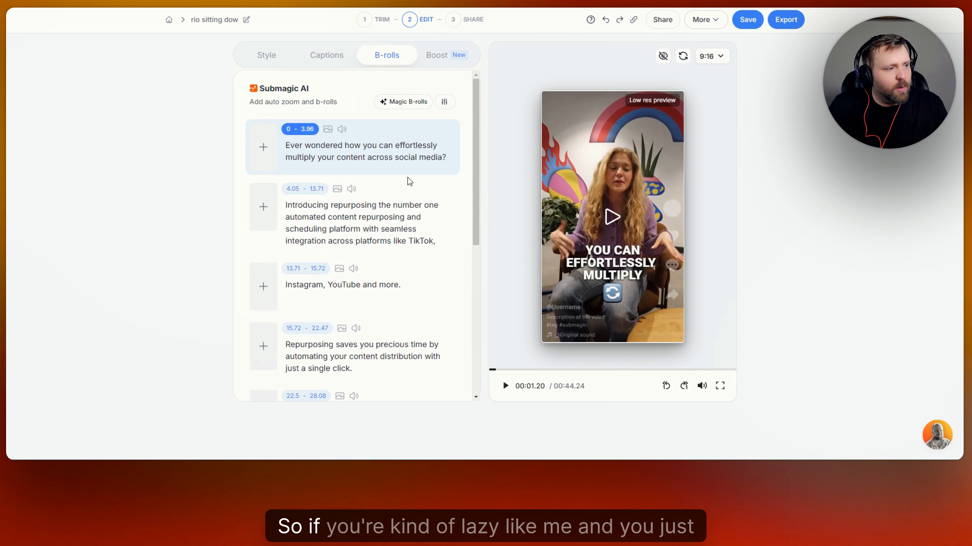
click(413, 108)
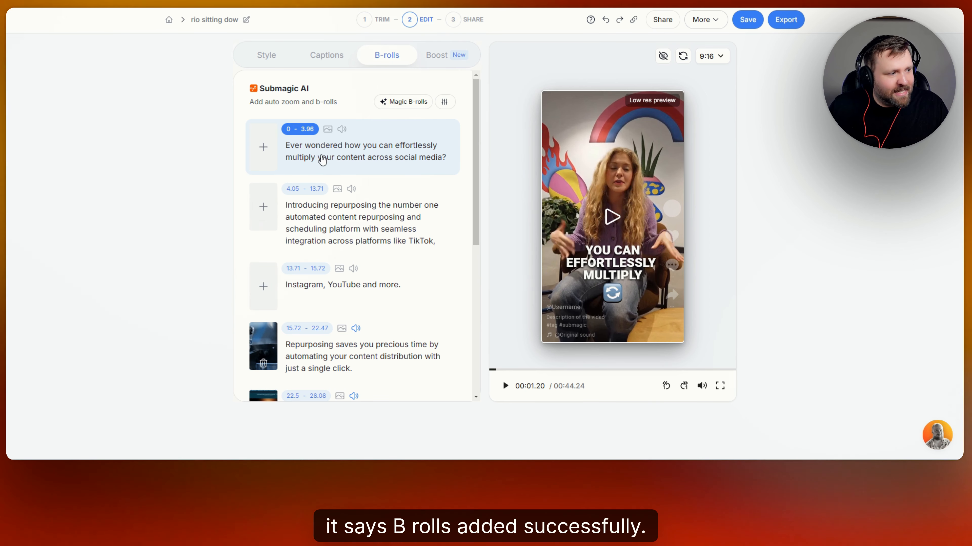
scroll(326, 158, down, 1)
scroll(326, 158, down, 4)
click(263, 174)
scroll(263, 175, down, 2)
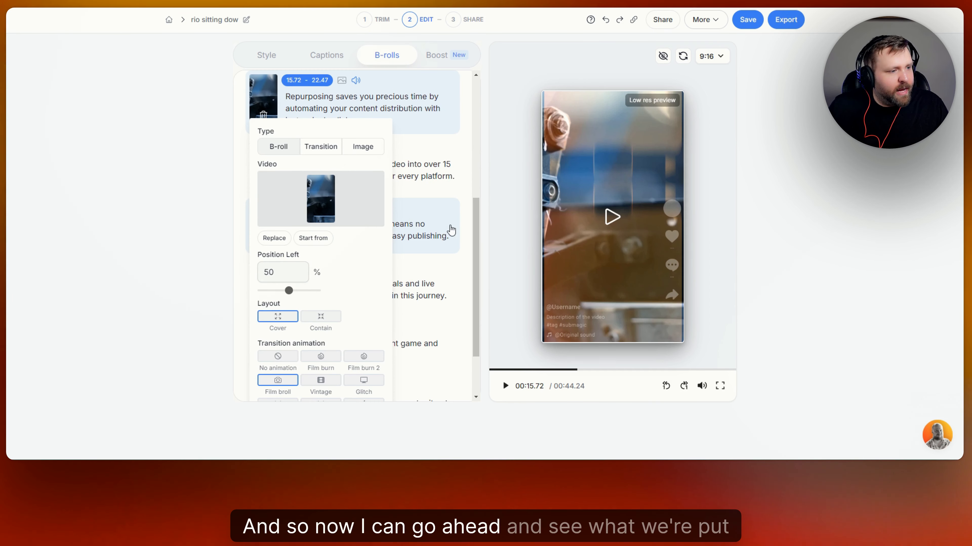
click(602, 222)
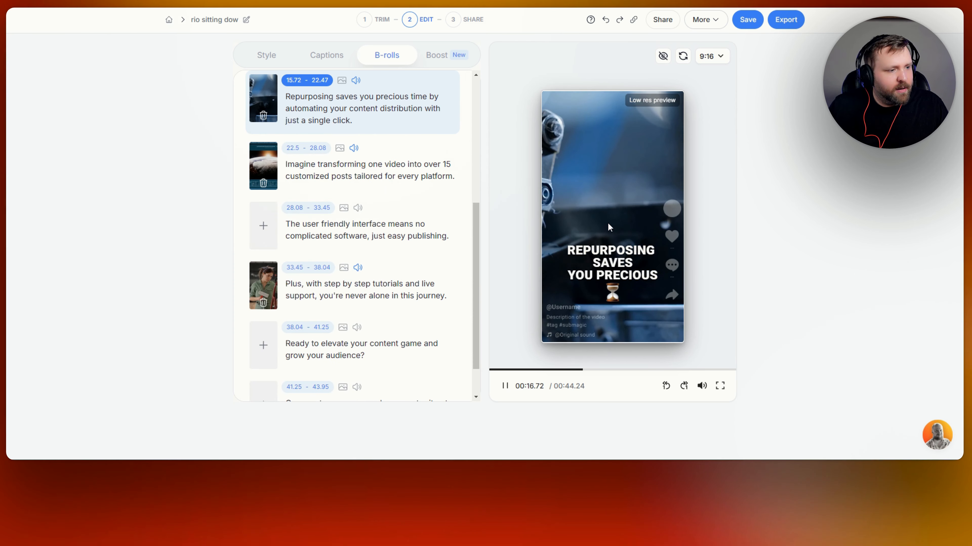
click(505, 387)
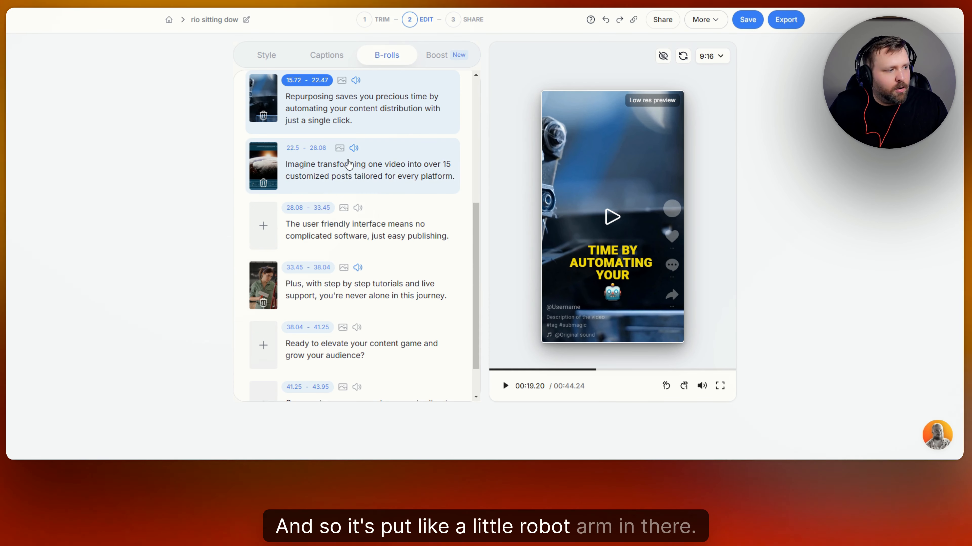
click(260, 162)
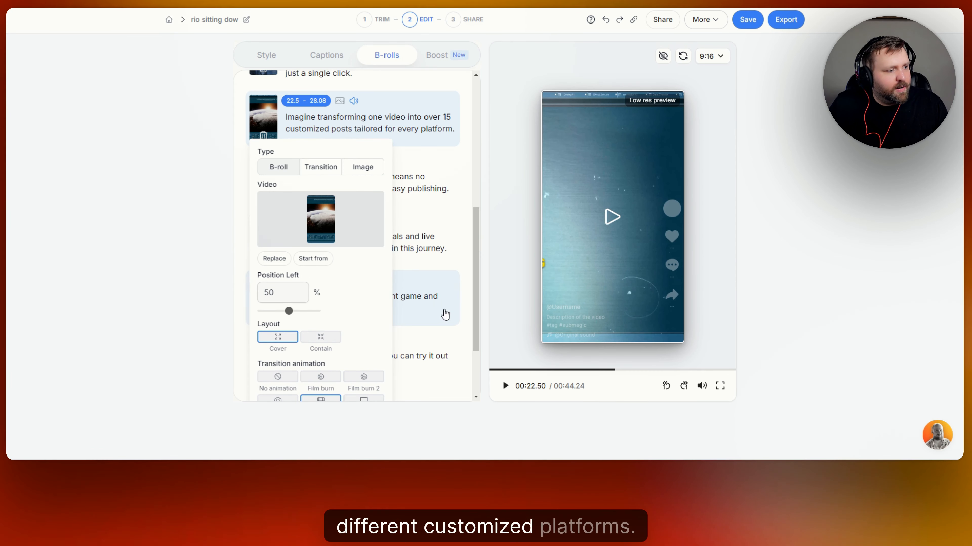
click(505, 387)
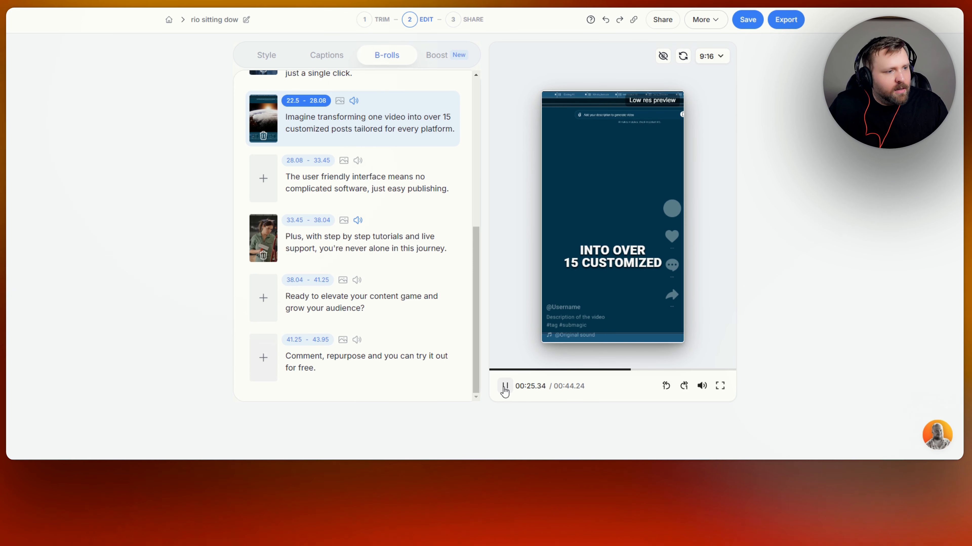
click(504, 387)
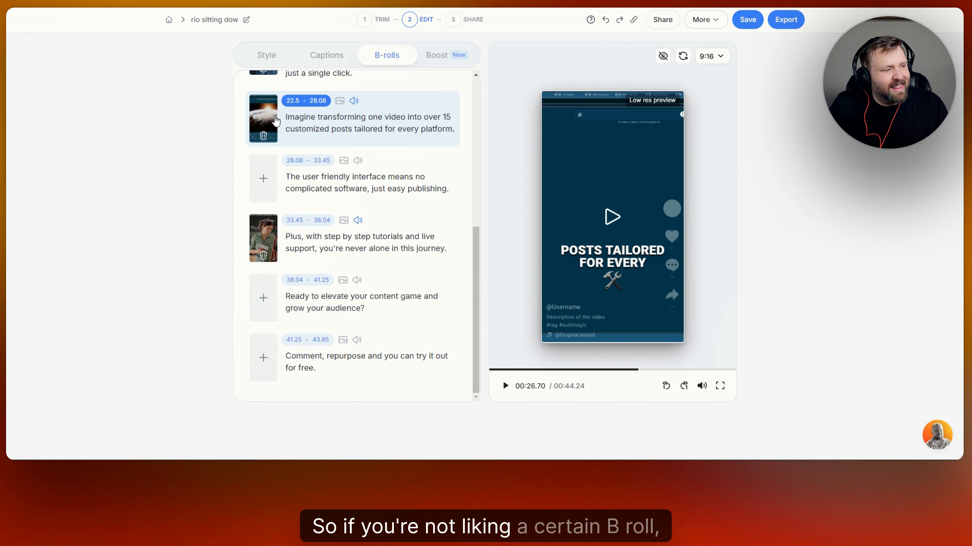
- Replace the 22.5–28.08 B-roll with a blue tech clip found by searching 'automation'
click(264, 138)
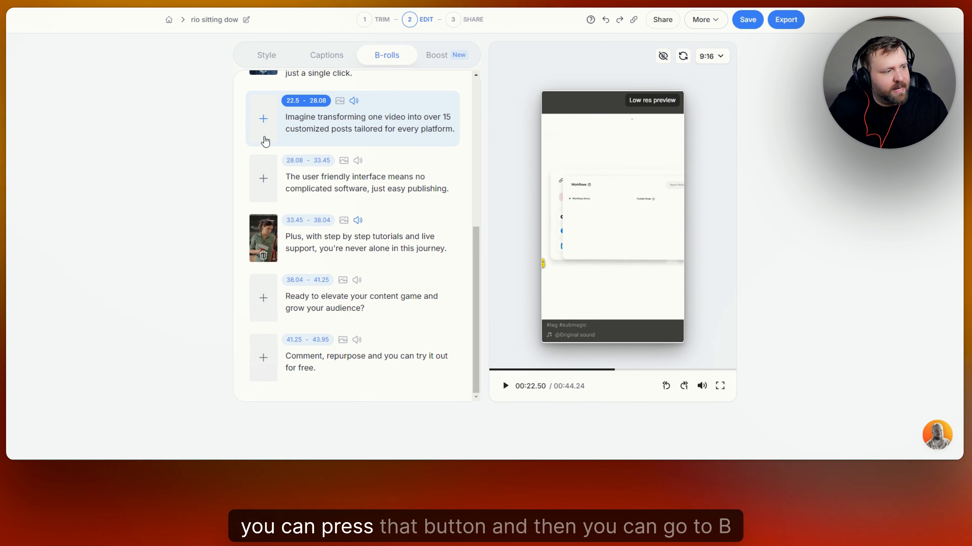
click(263, 118)
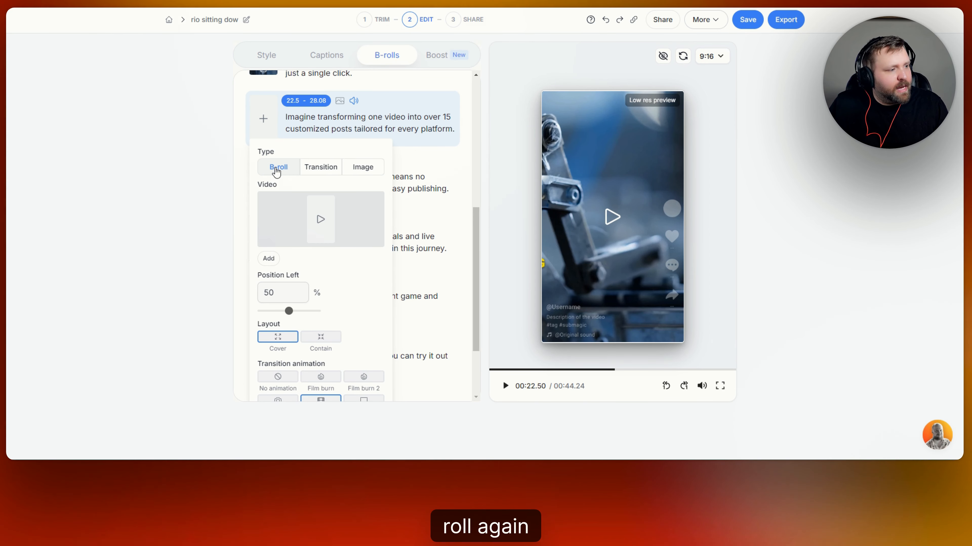
click(323, 222)
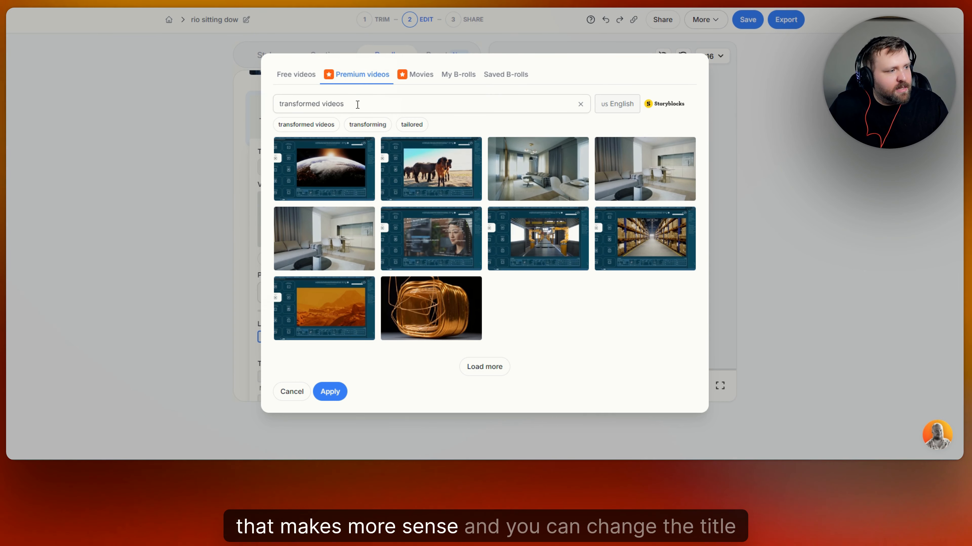
key(BackSpace)
key(BackSpace)
key(BackSpace)
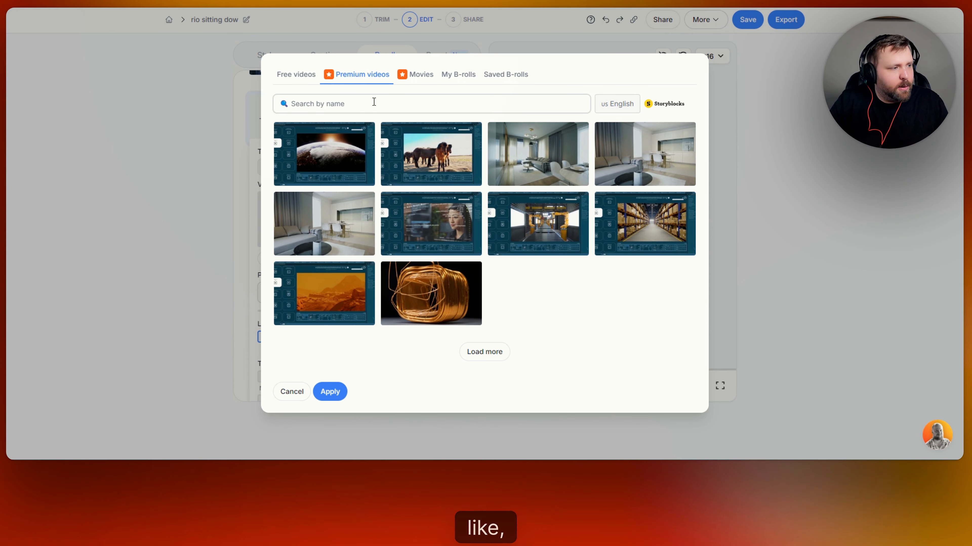
text(automation)
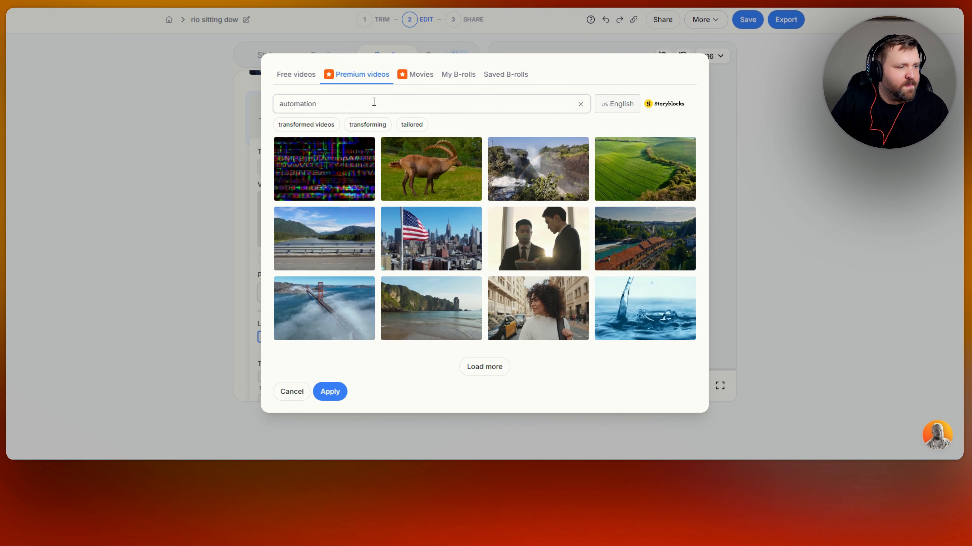
key(Return)
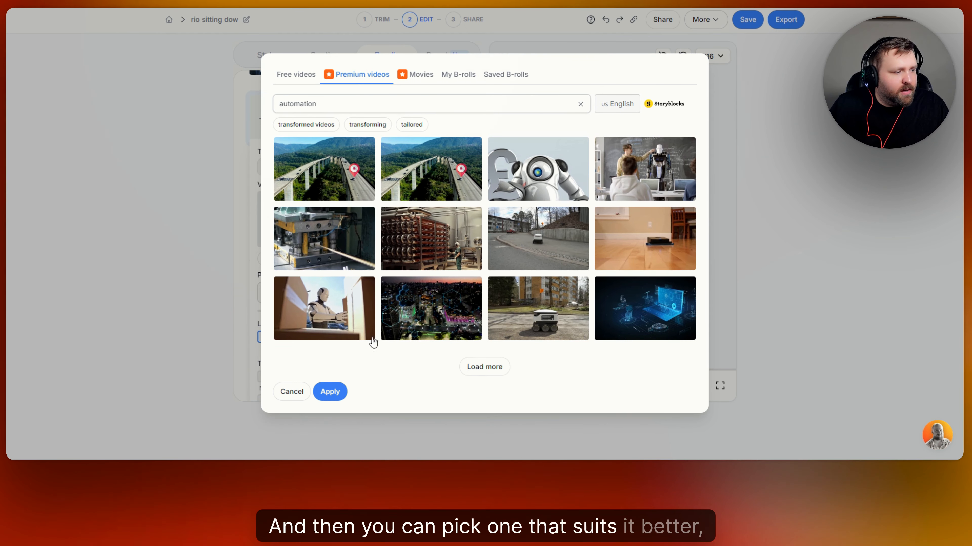
click(648, 303)
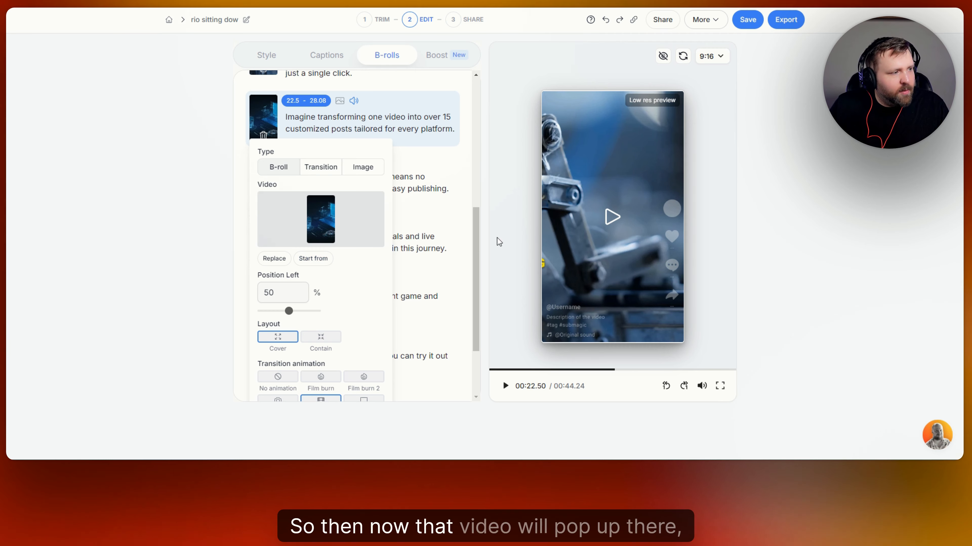
click(611, 219)
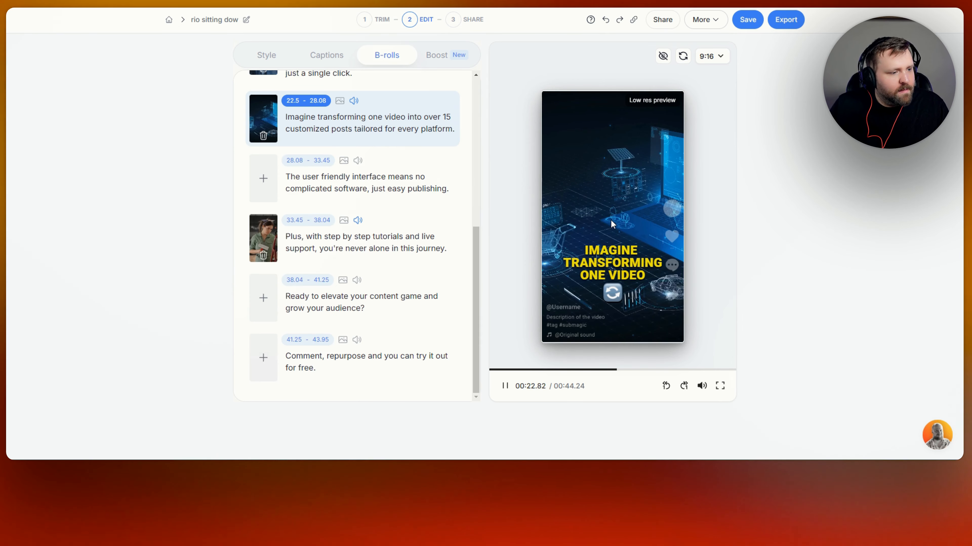
click(609, 209)
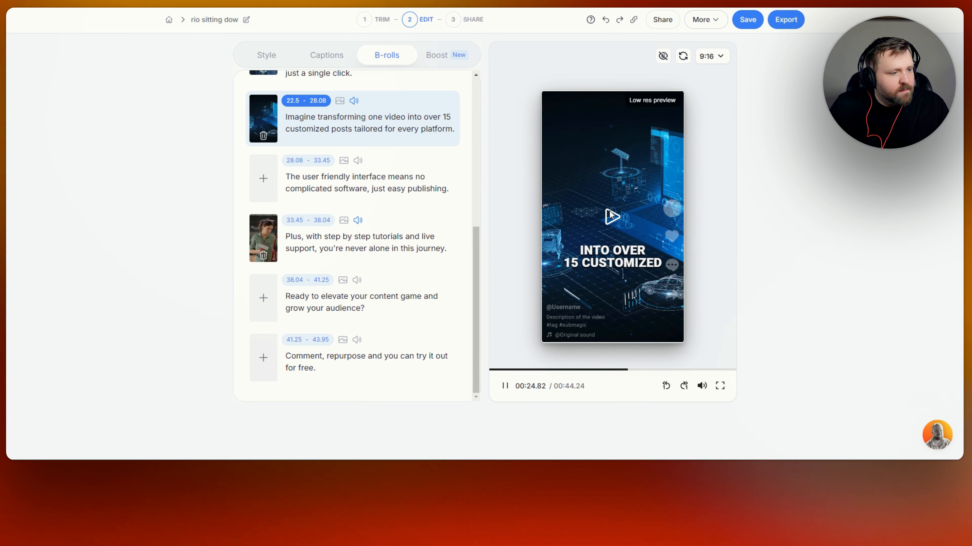
click(264, 180)
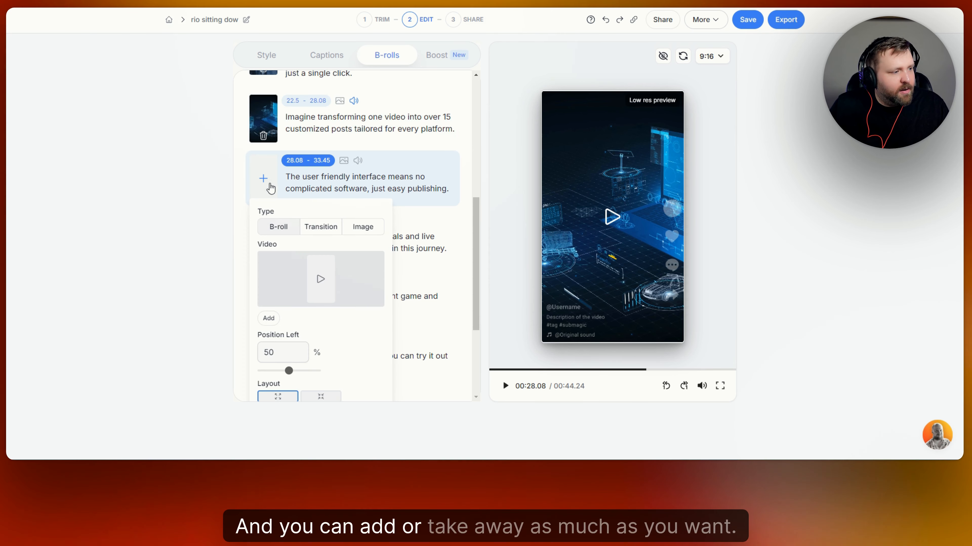
click(362, 226)
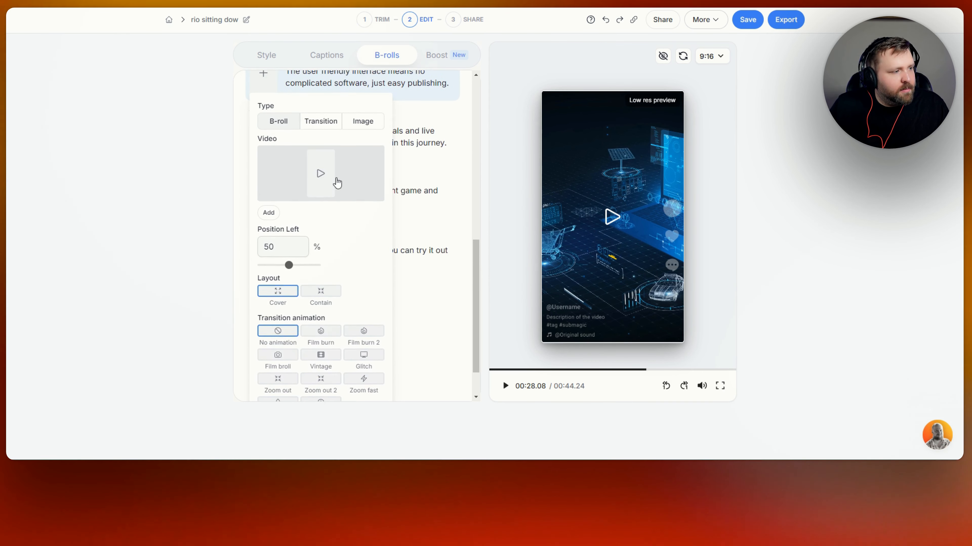
click(324, 125)
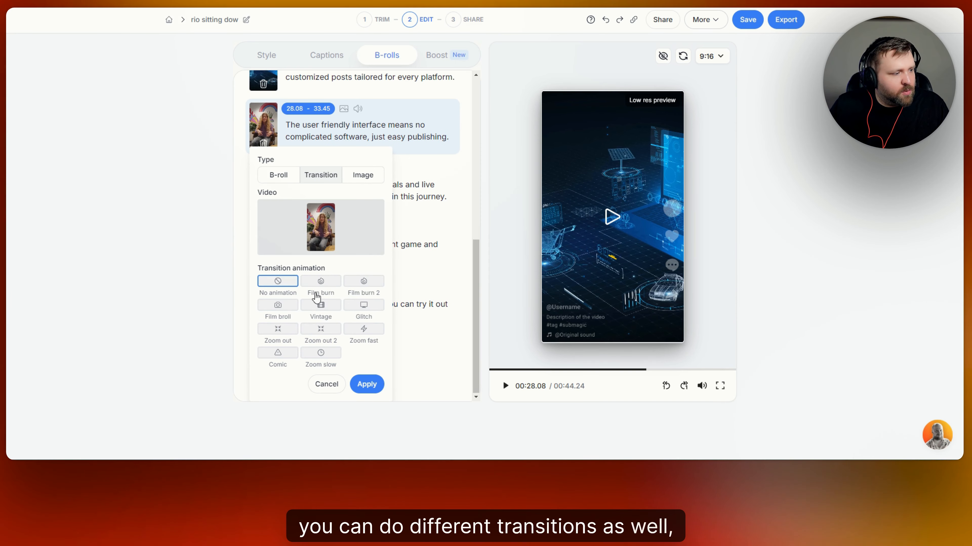
click(320, 283)
click(369, 283)
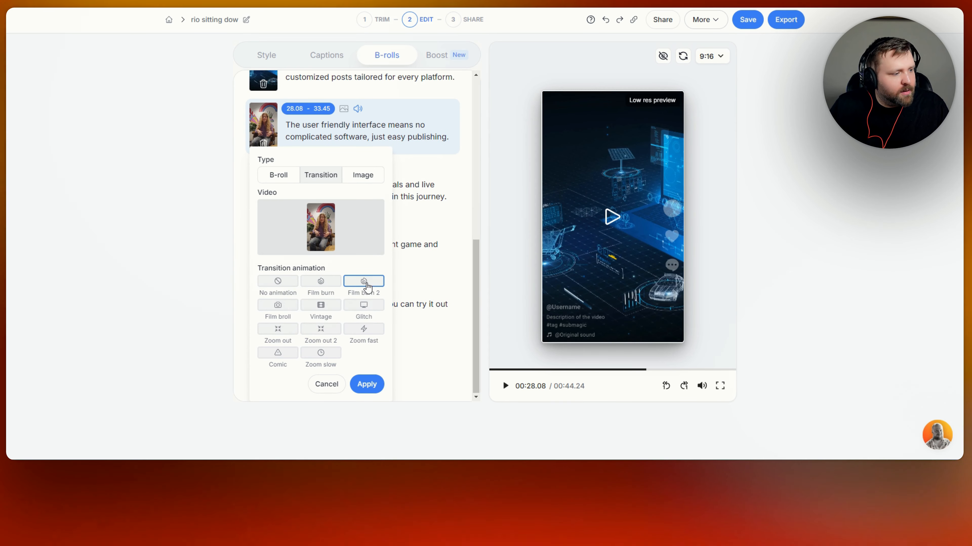
click(361, 308)
click(320, 306)
click(275, 308)
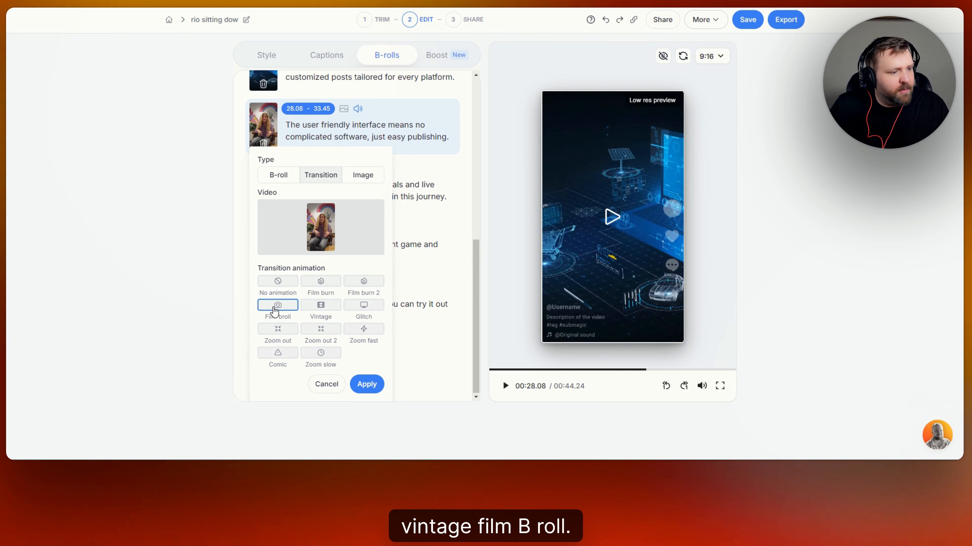
click(326, 384)
scroll(357, 217, up, 10)
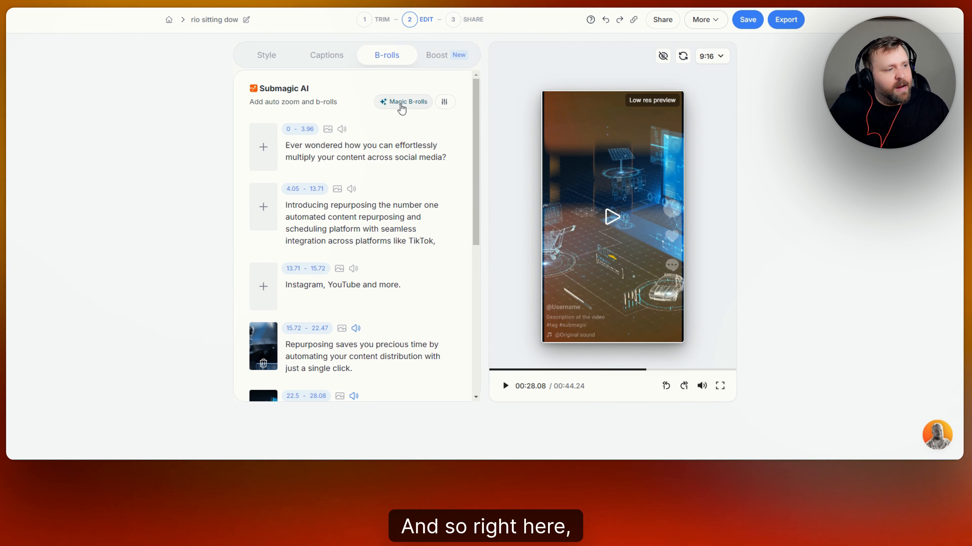
- Regenerate Magic B-rolls at a 16% B-roll percentage, then bring up the Boost features
click(444, 102)
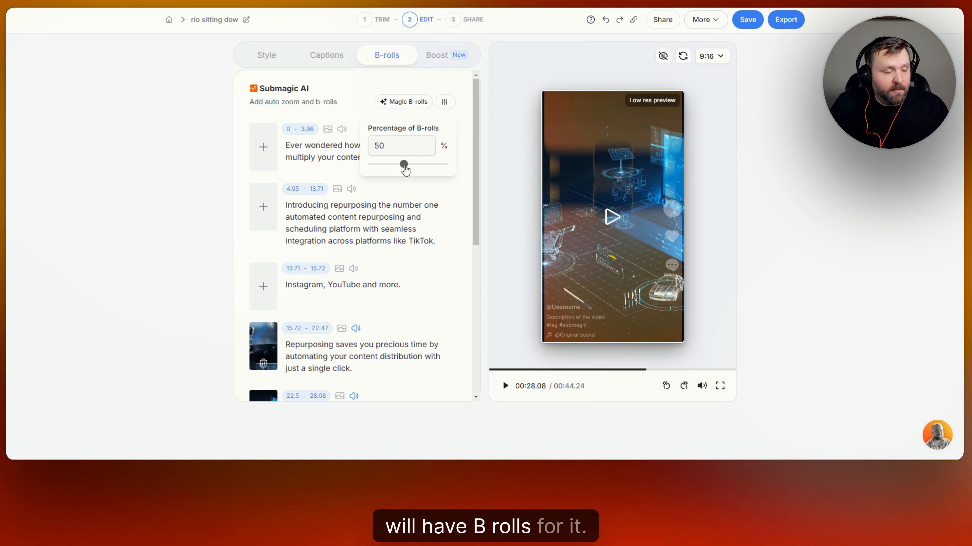
drag(405, 169, 377, 178)
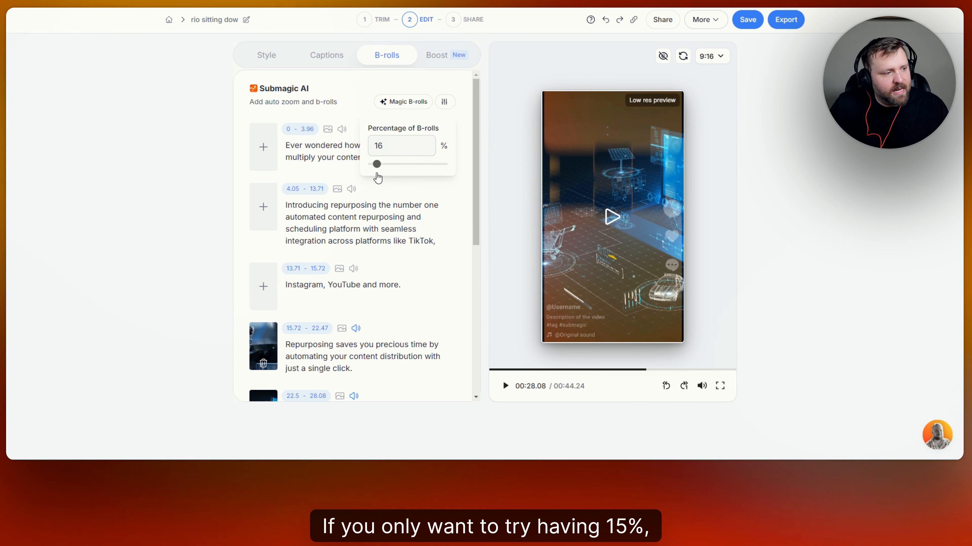
click(398, 102)
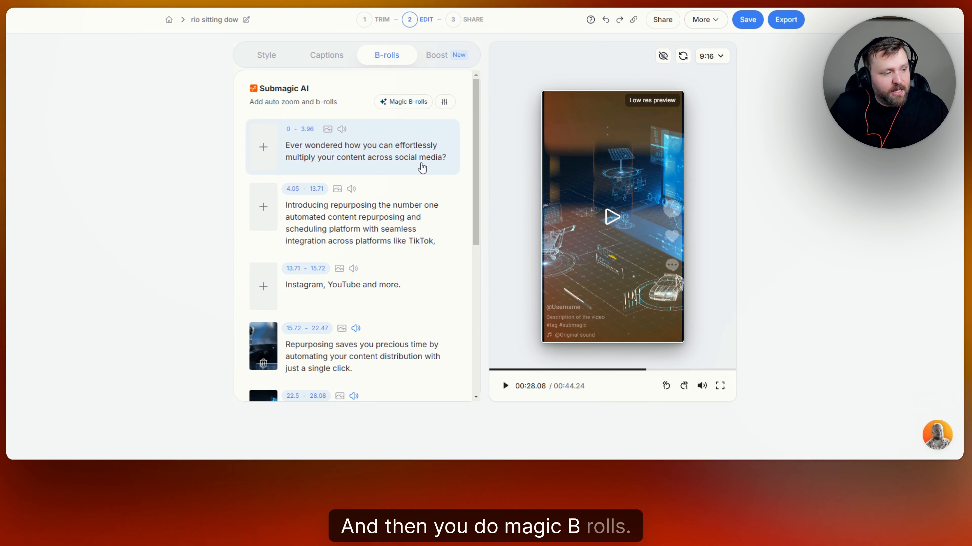
scroll(427, 182, down, 10)
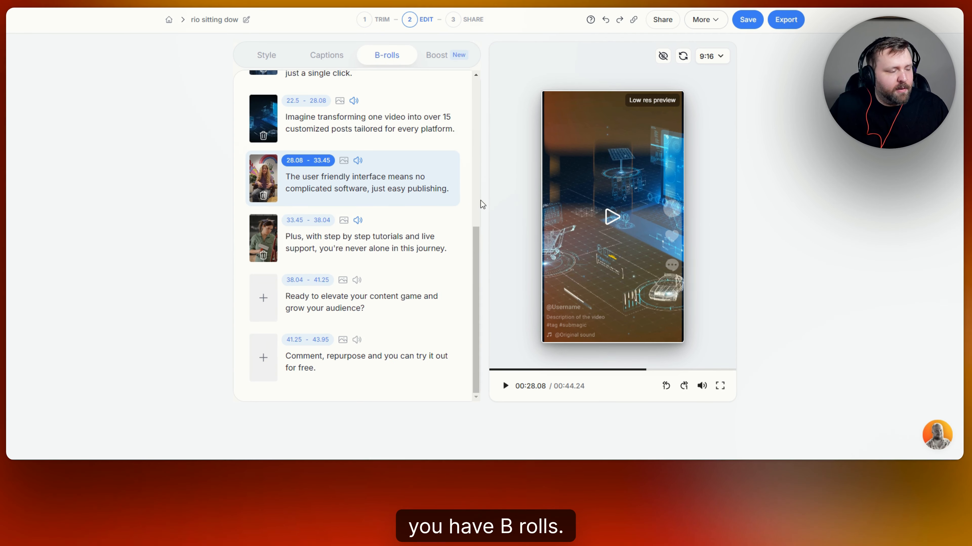
scroll(449, 209, up, 10)
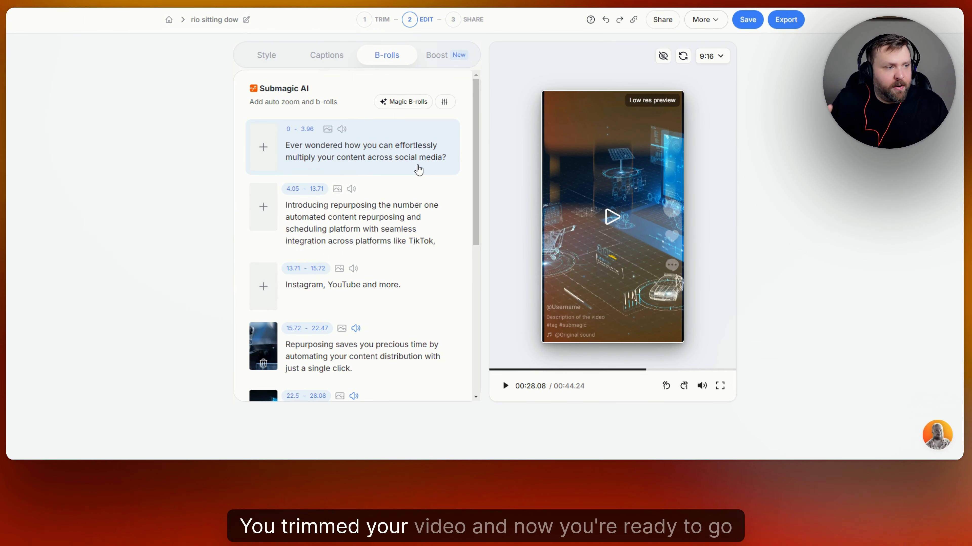
click(443, 57)
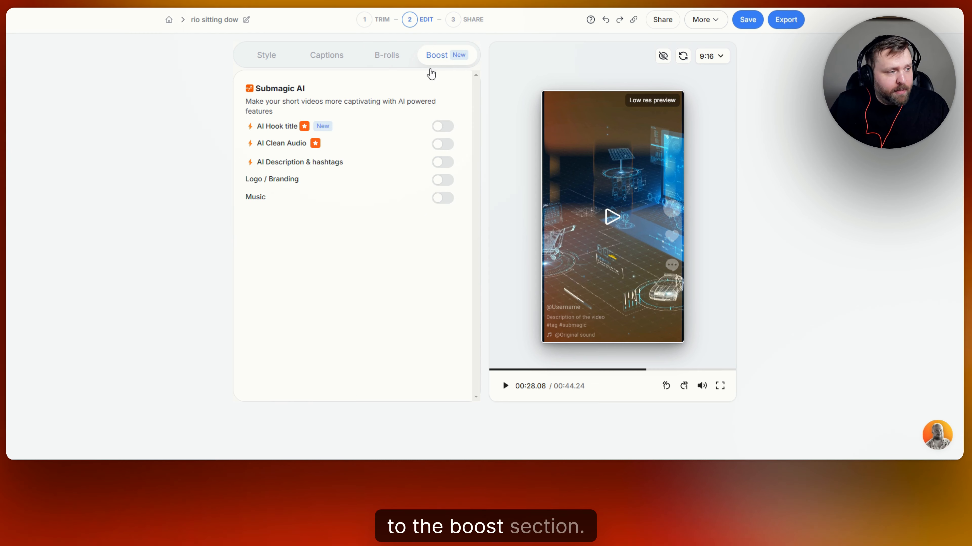
- Enable the AI hook title, preview it from the start, and keep LAURA after trying ENRICO
click(449, 129)
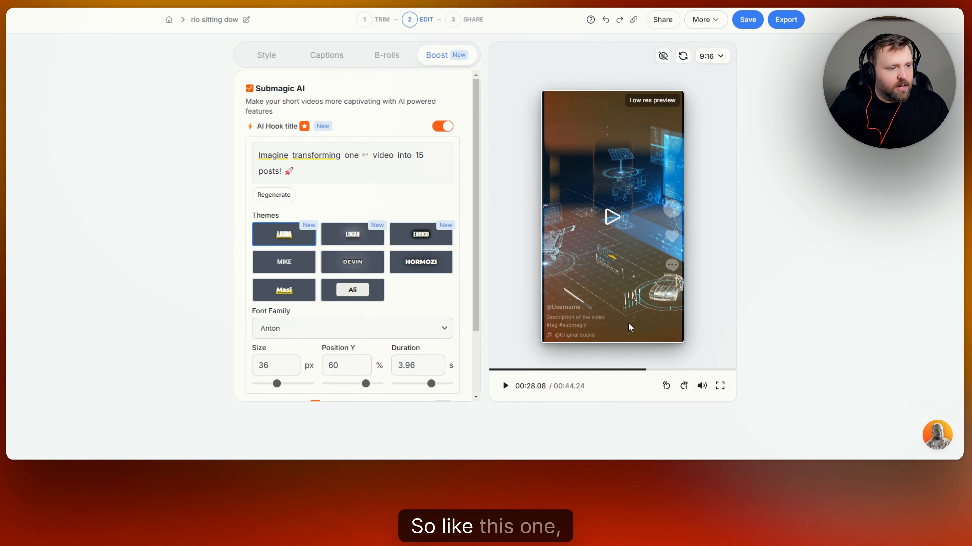
click(610, 216)
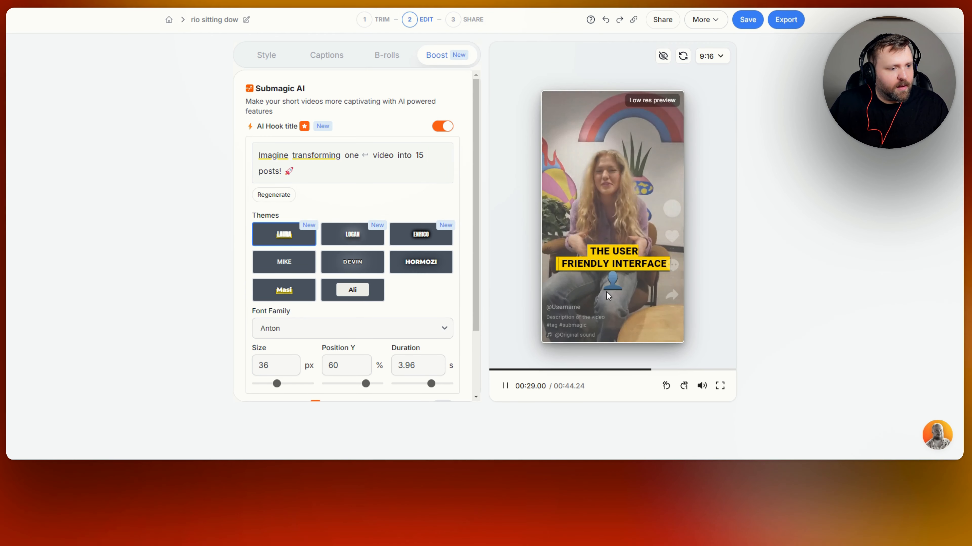
click(606, 268)
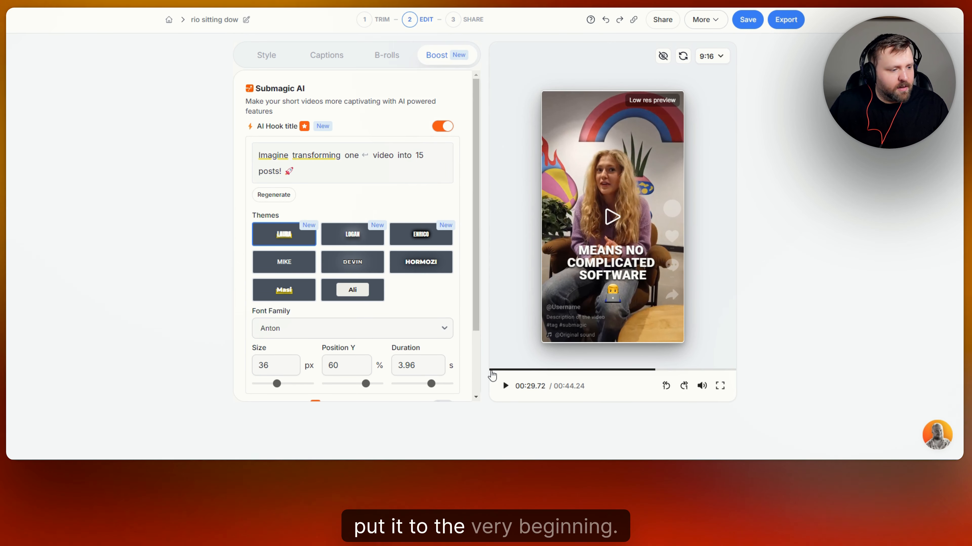
click(491, 370)
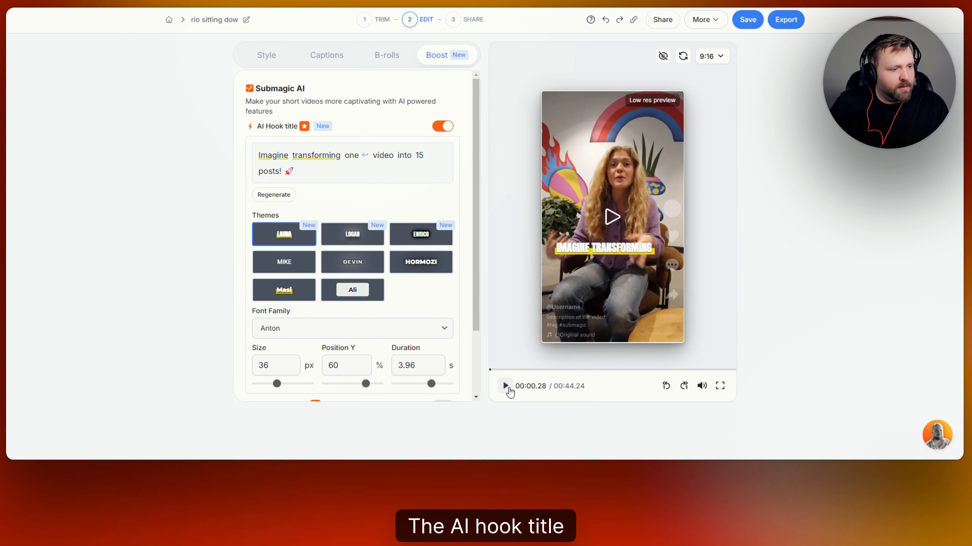
click(505, 386)
click(567, 277)
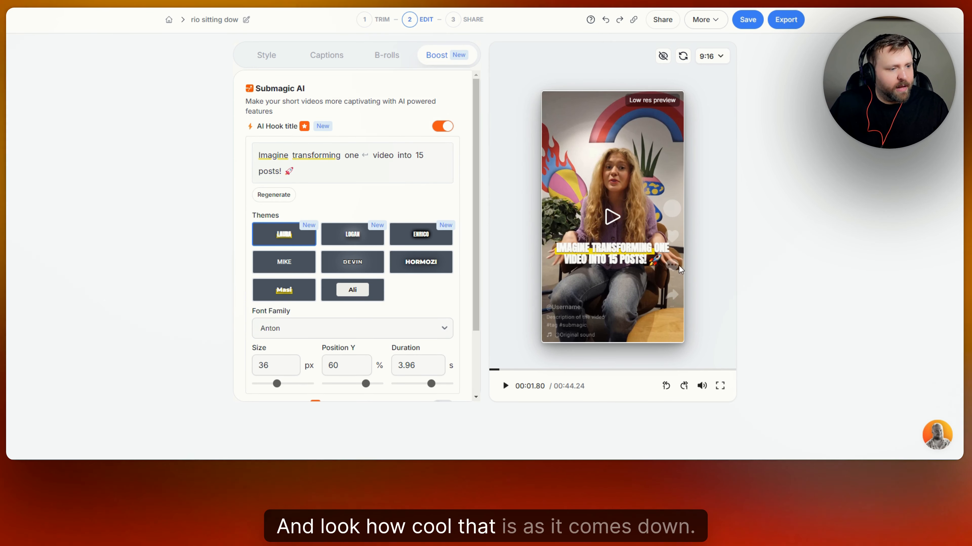
click(427, 240)
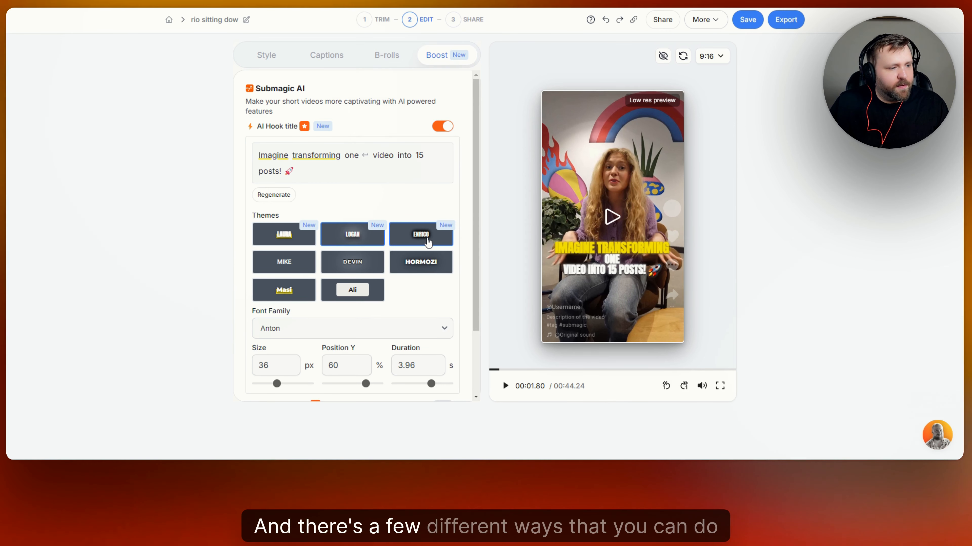
click(284, 234)
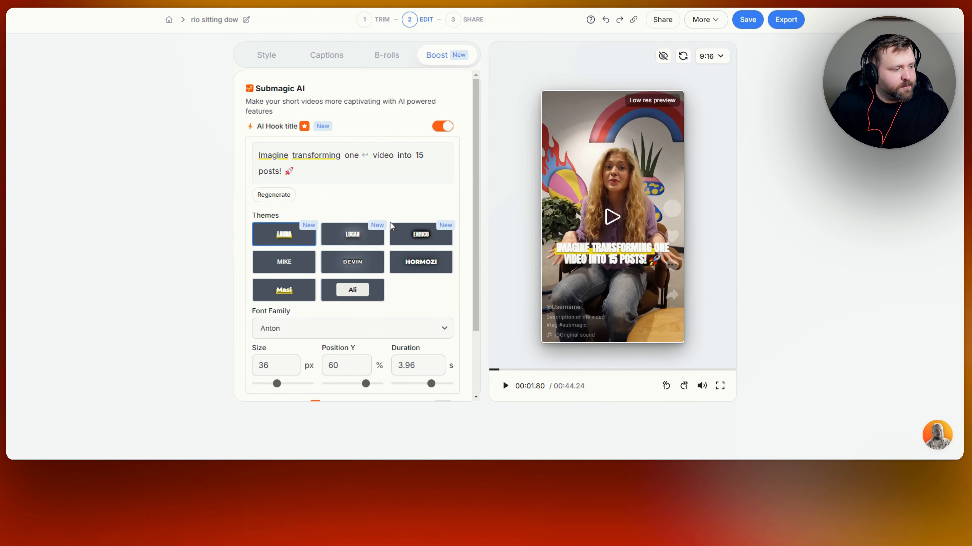
scroll(419, 253, down, 3)
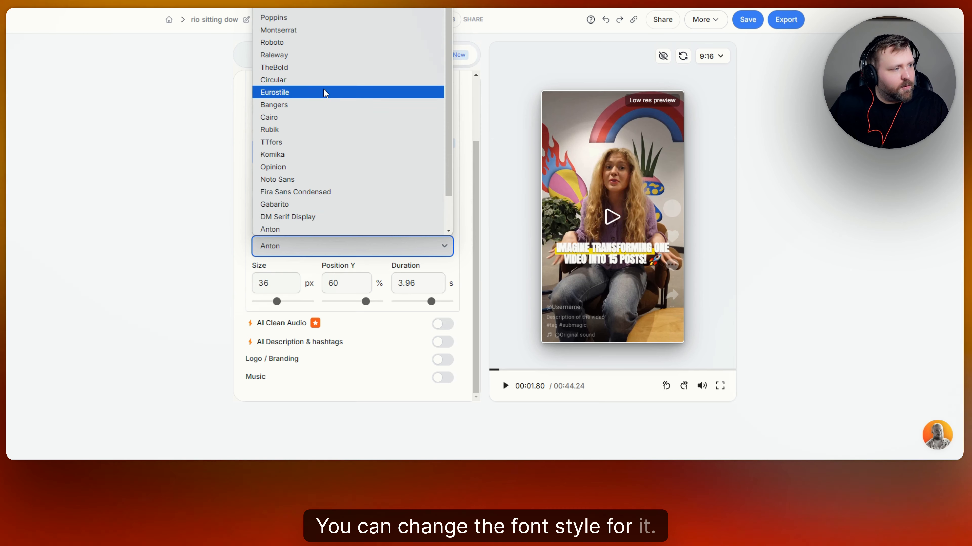
- Switch the hook title font to TheBold and shorten its display duration to 2.1 s
click(314, 68)
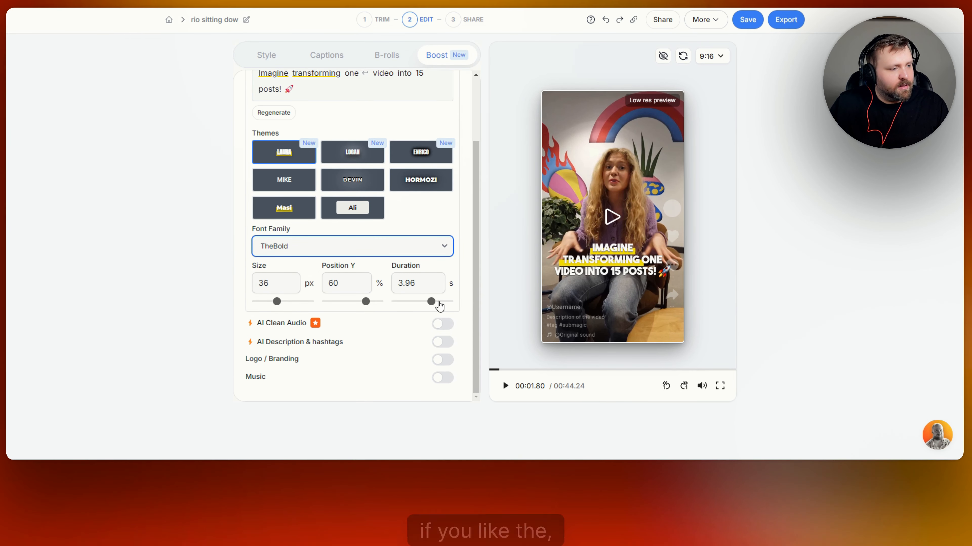
click(429, 302)
drag(431, 303, 419, 305)
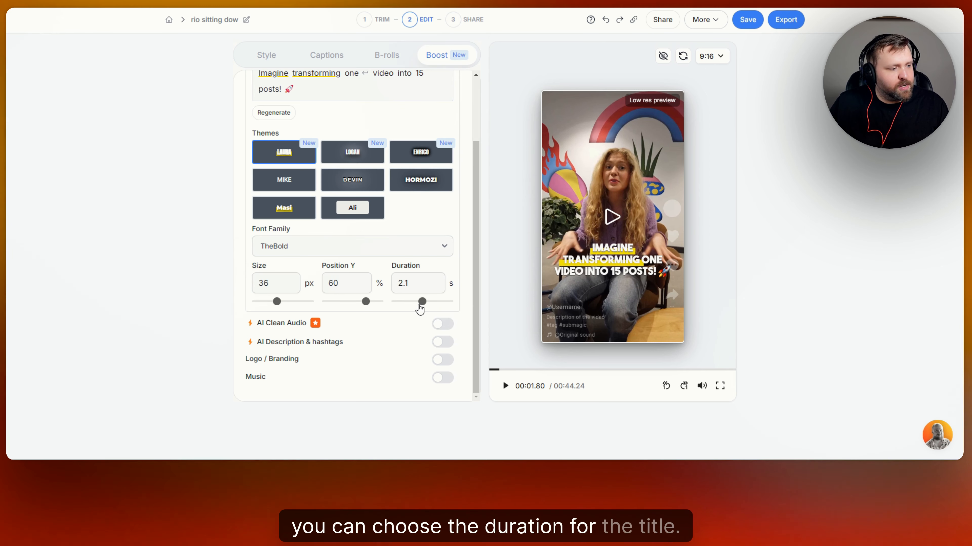
click(492, 370)
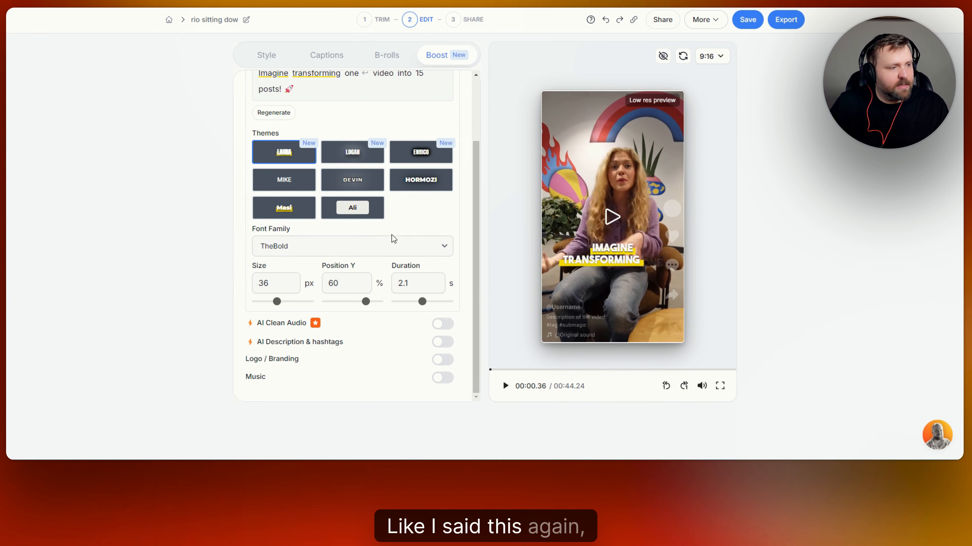
scroll(410, 209, up, 3)
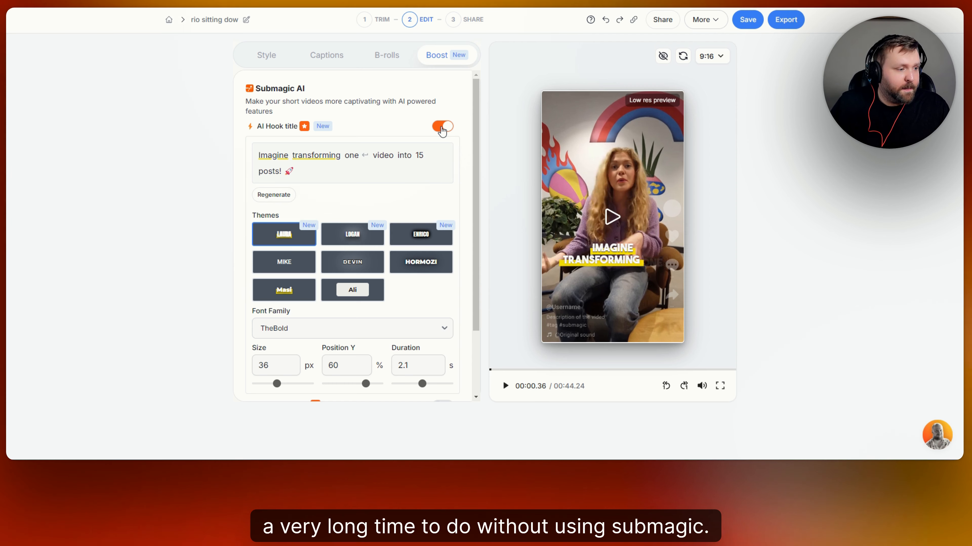
scroll(423, 207, down, 3)
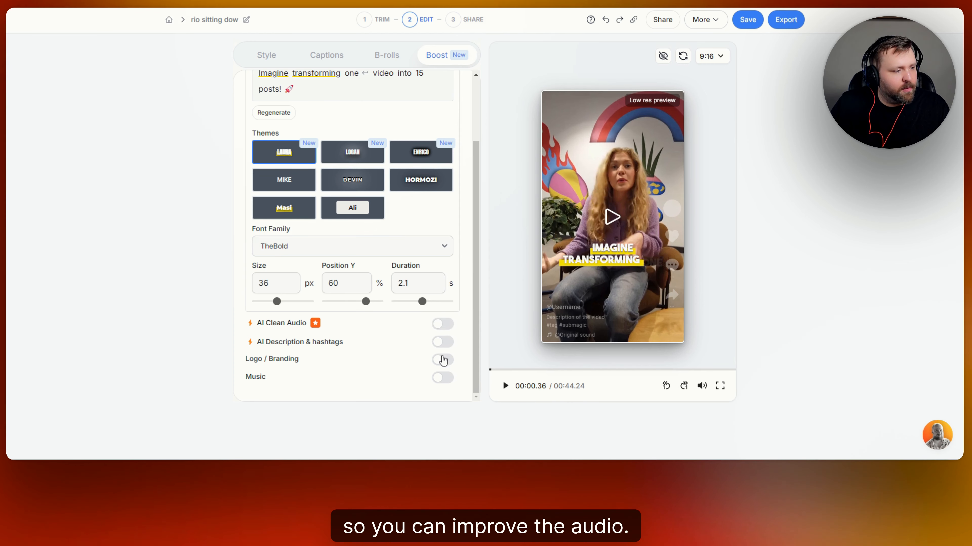
- Enable AI description and hashtags, copy the text, and regenerate it as the long version
click(442, 341)
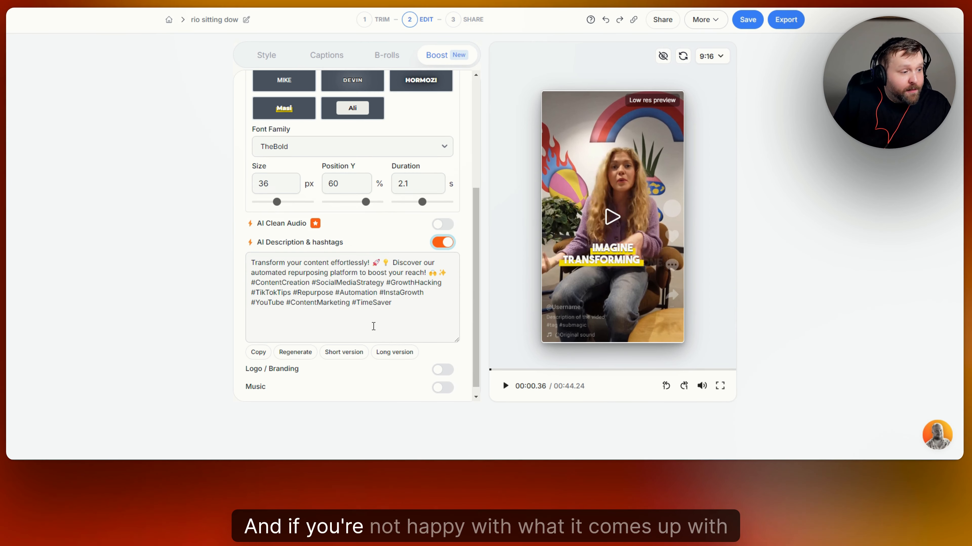
scroll(268, 337, down, 1)
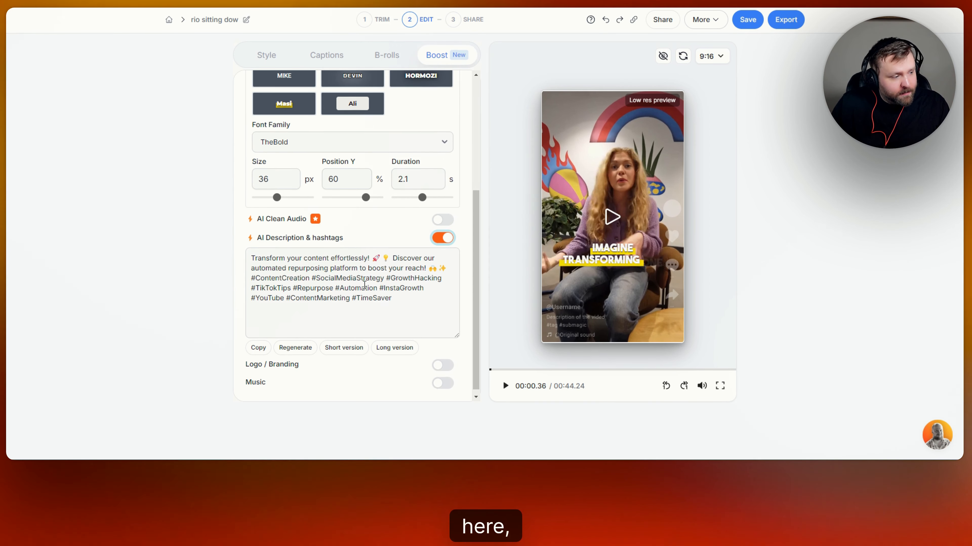
click(253, 342)
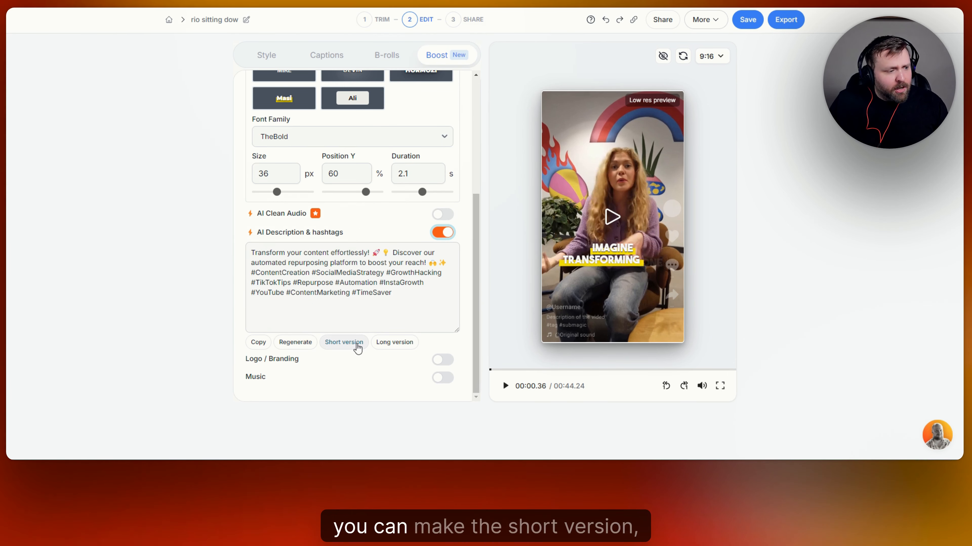
click(396, 342)
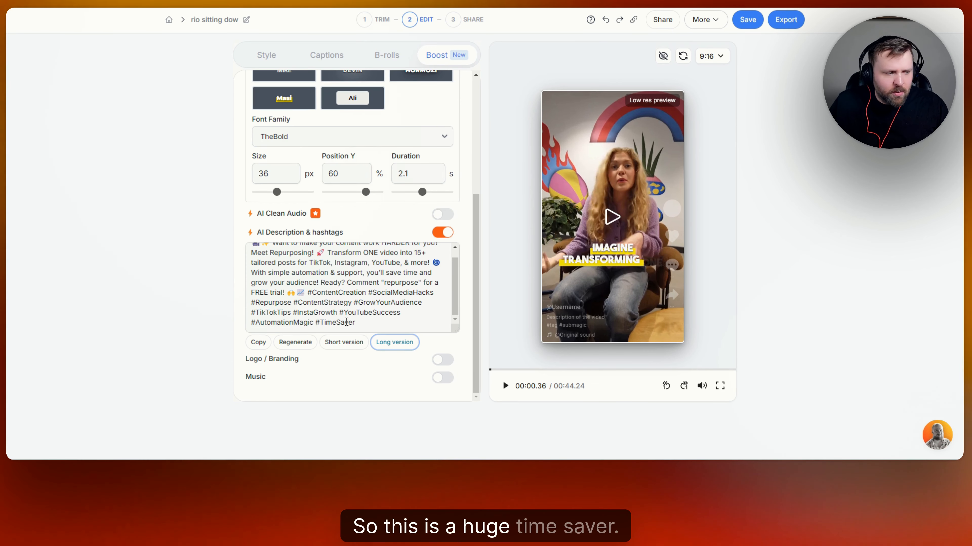
click(444, 360)
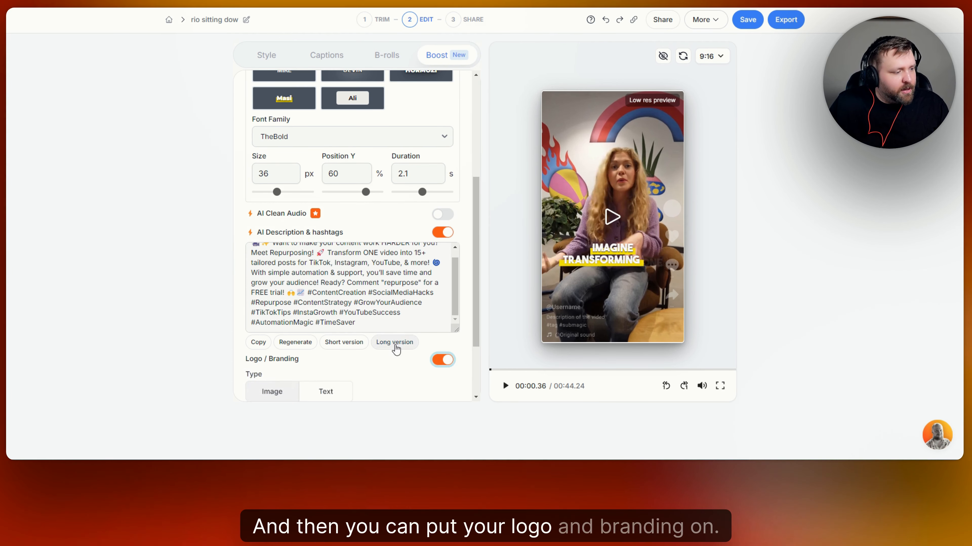
scroll(395, 338, down, 2)
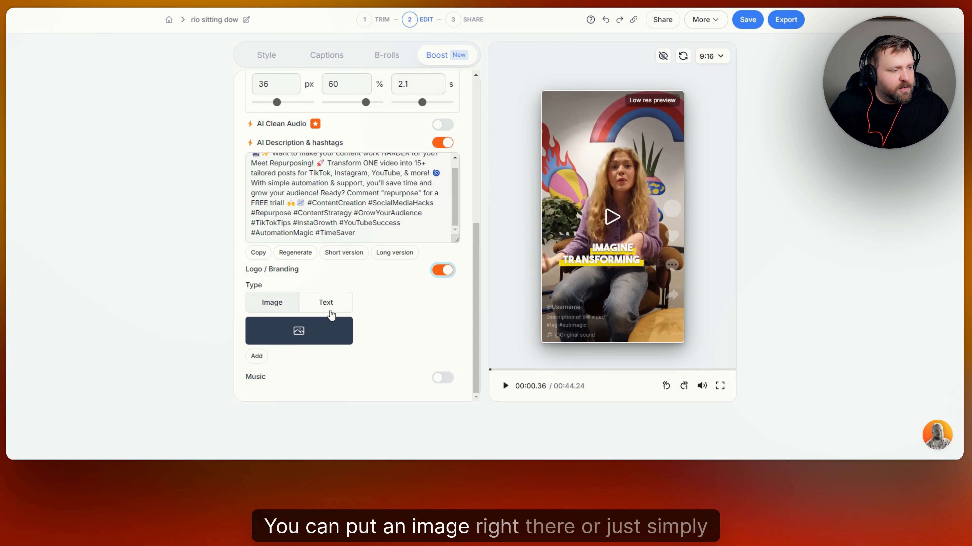
click(336, 308)
click(278, 352)
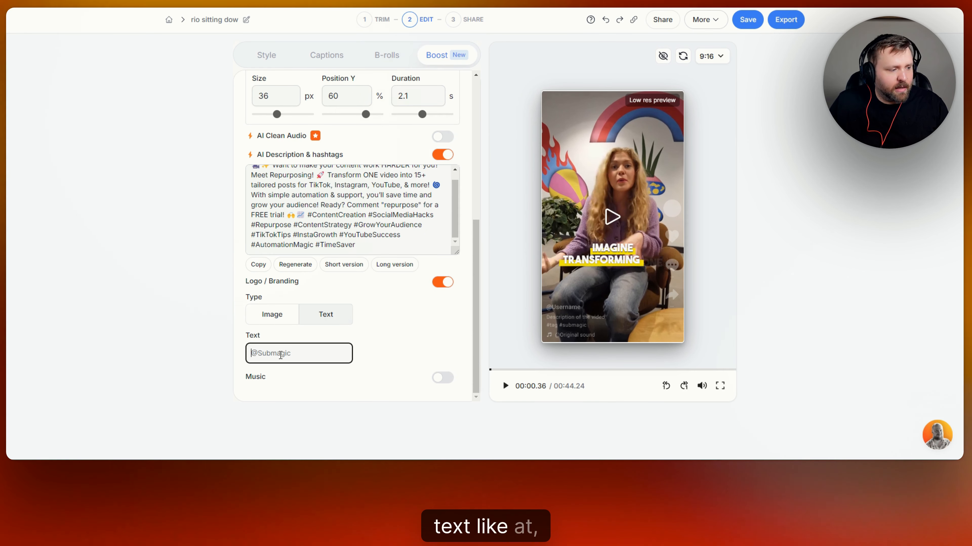
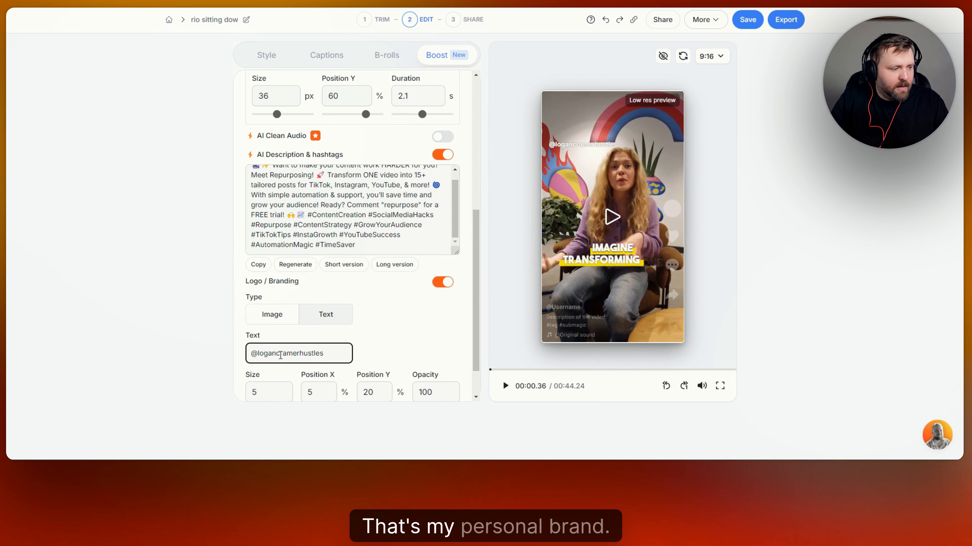
click(414, 337)
scroll(412, 335, down, 2)
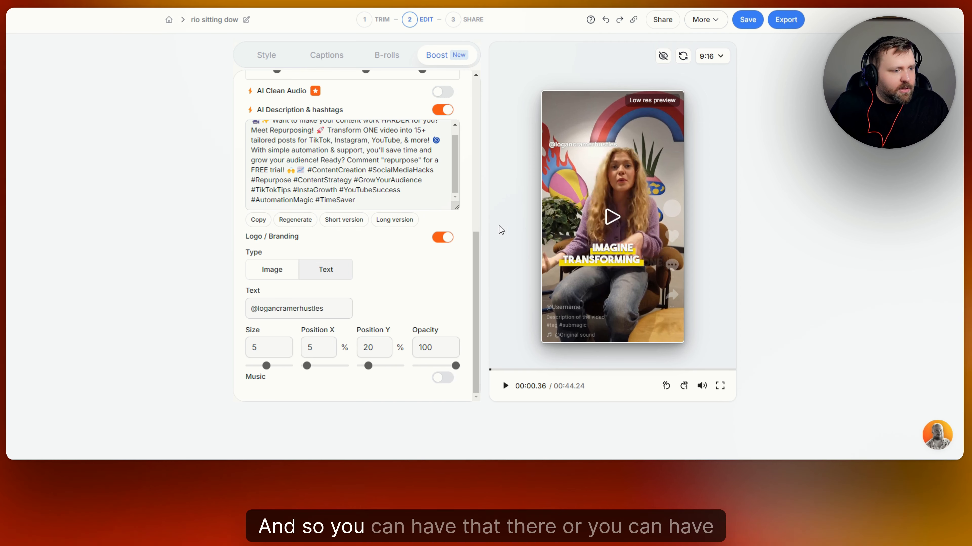
click(277, 275)
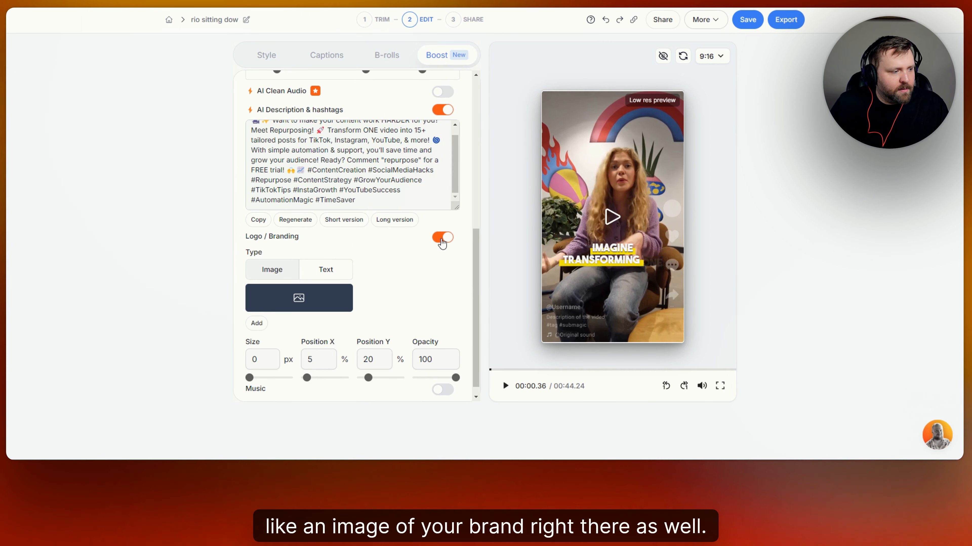
click(442, 239)
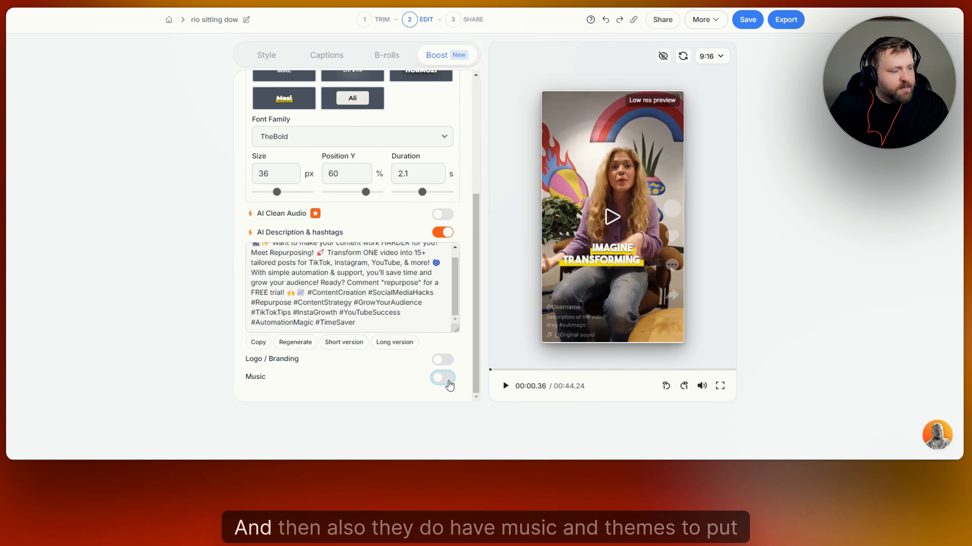
- Switch on background music and lower its volume to 5%
click(436, 378)
scroll(408, 332, down, 2)
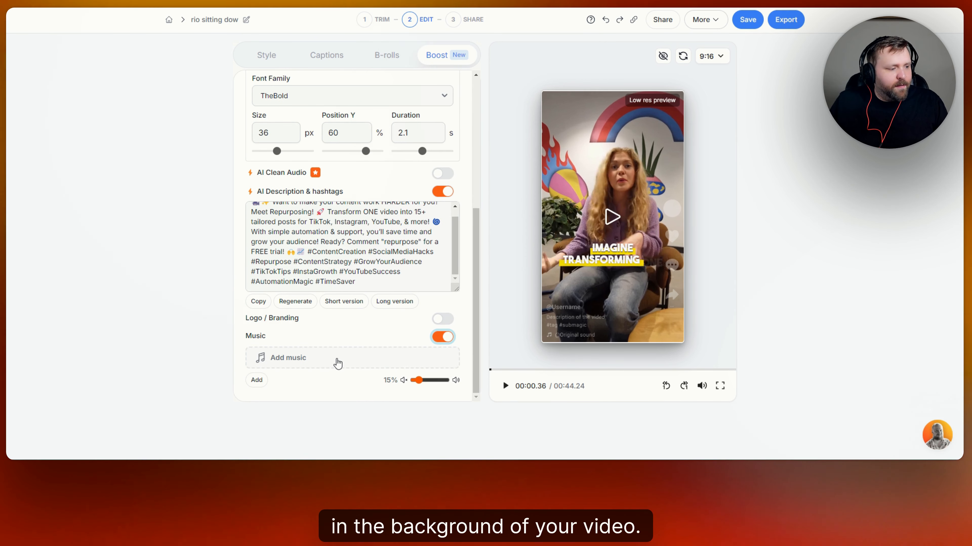
drag(419, 380, 415, 380)
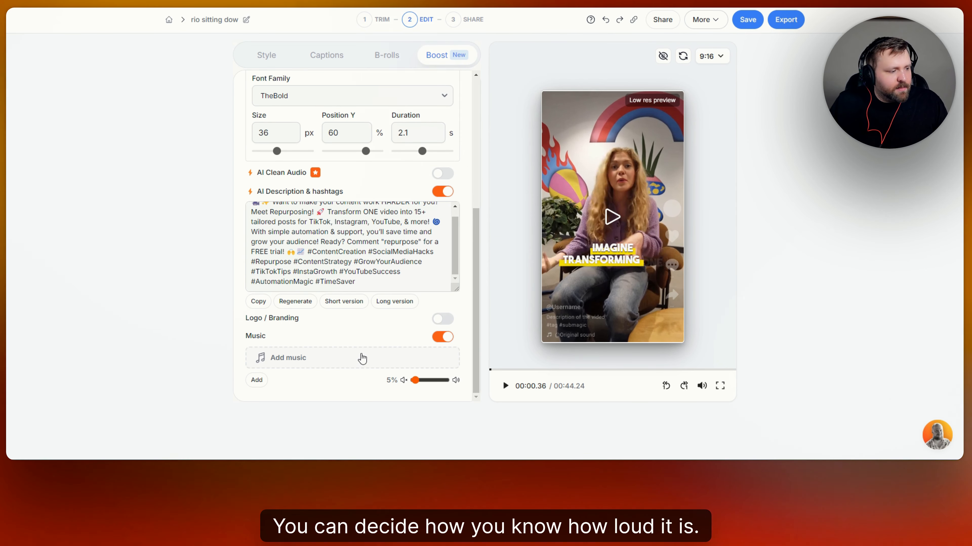
- Apply the uploaded hidden-enemy-icosphere track as the background music
click(362, 358)
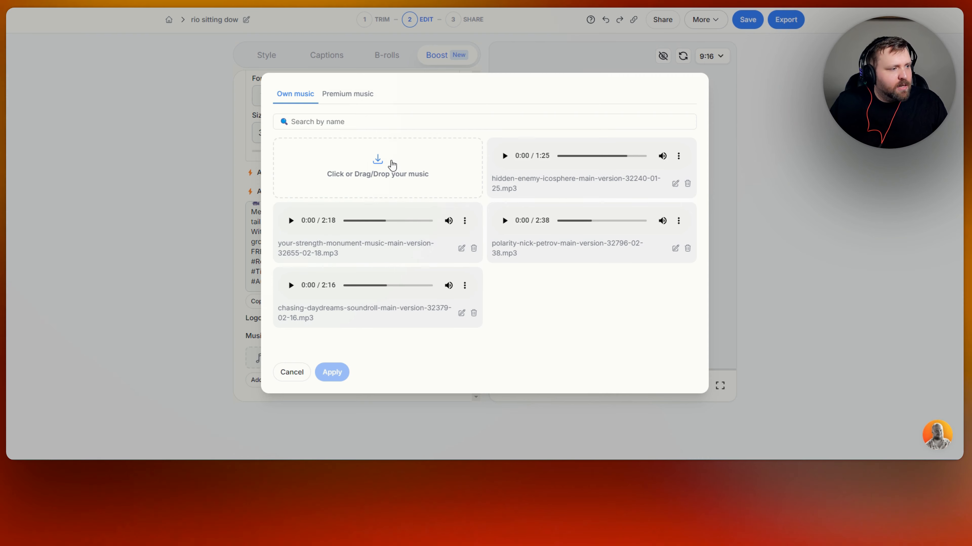
click(346, 94)
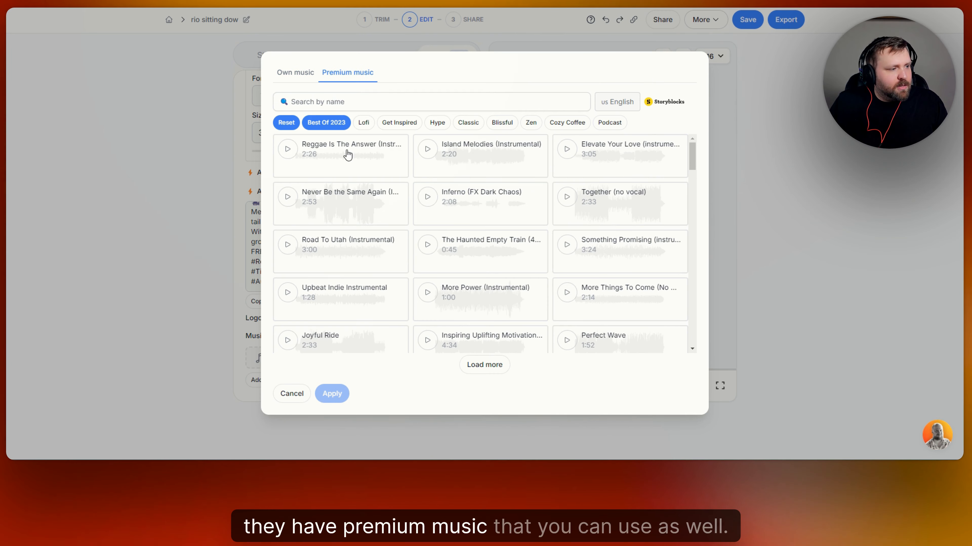
click(309, 78)
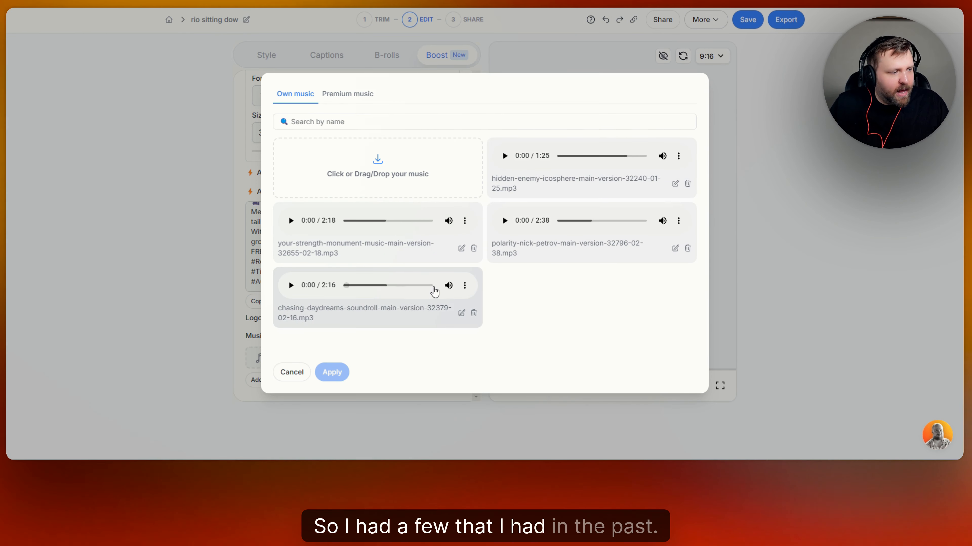
click(628, 184)
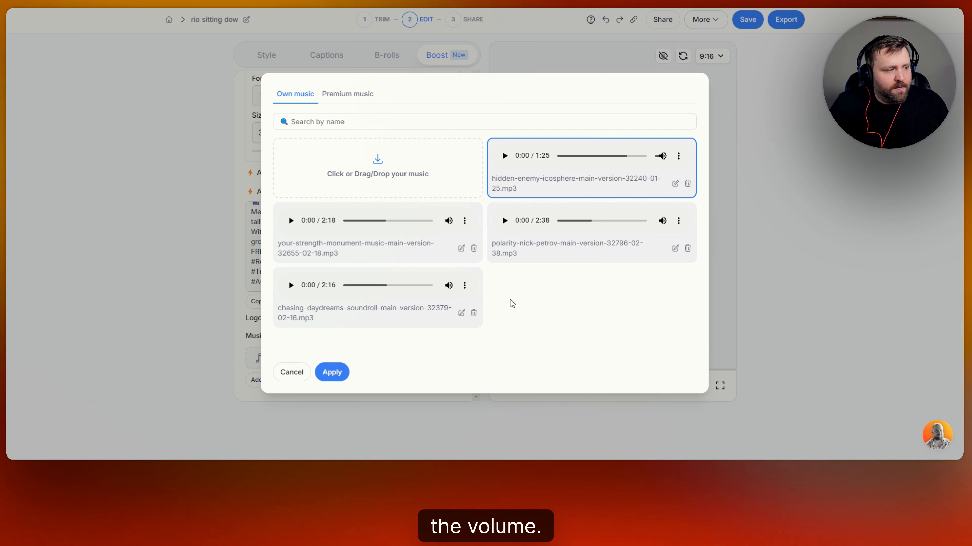
click(302, 380)
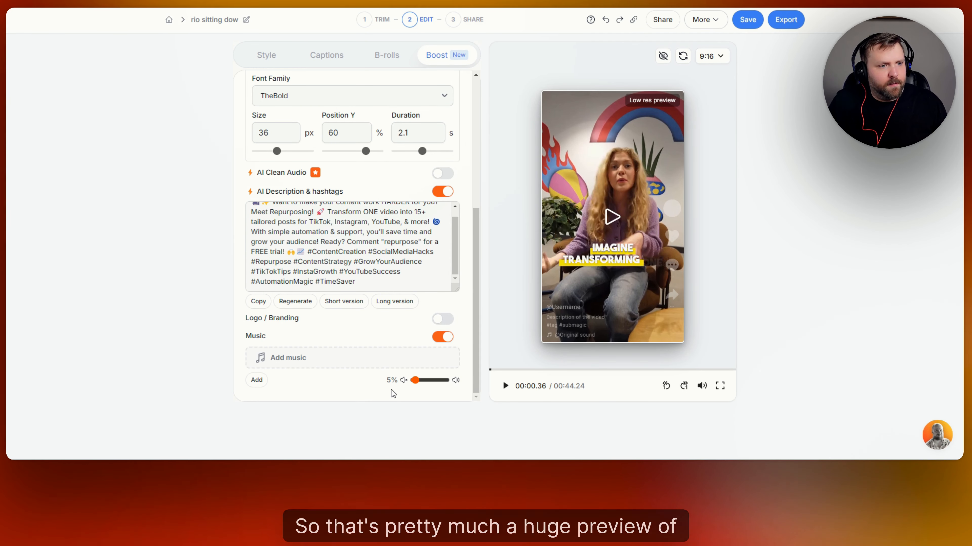
- Review the Style, Captions, B-rolls and Boost tabs, then save the project
scroll(360, 303, up, 3)
scroll(359, 304, up, 5)
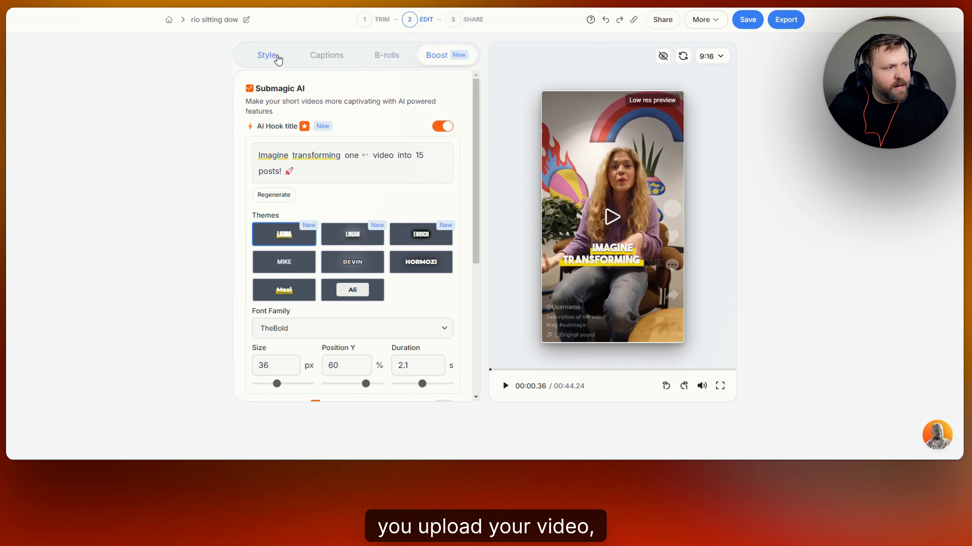
click(277, 59)
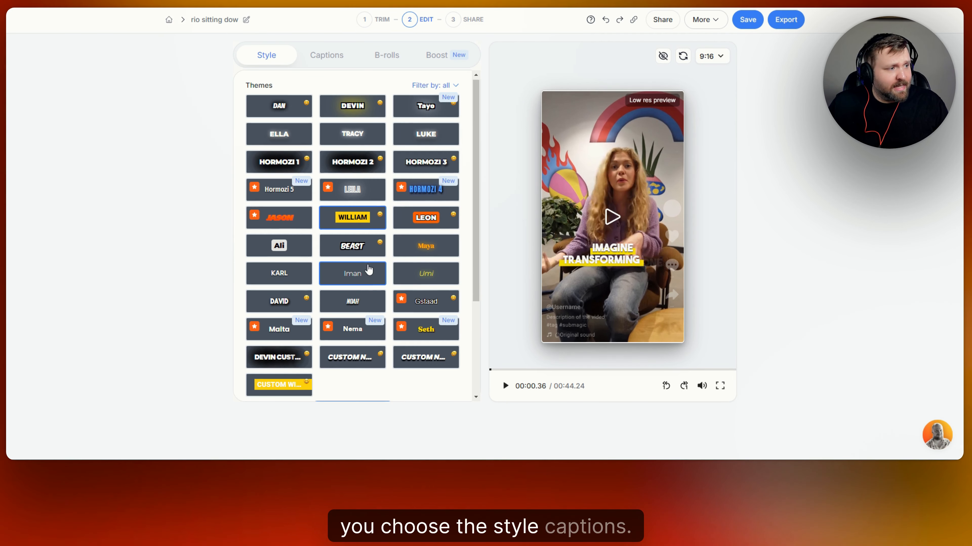
click(341, 56)
click(389, 59)
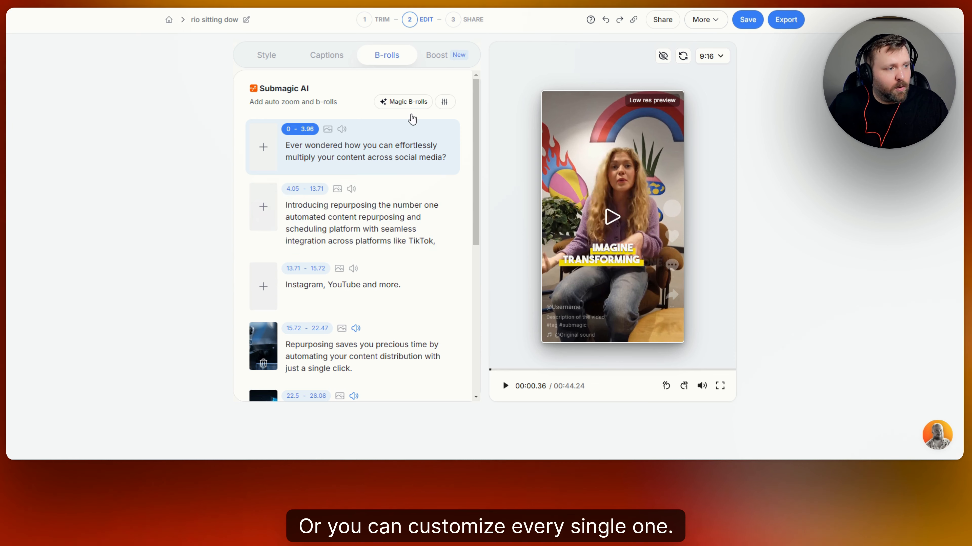
click(438, 58)
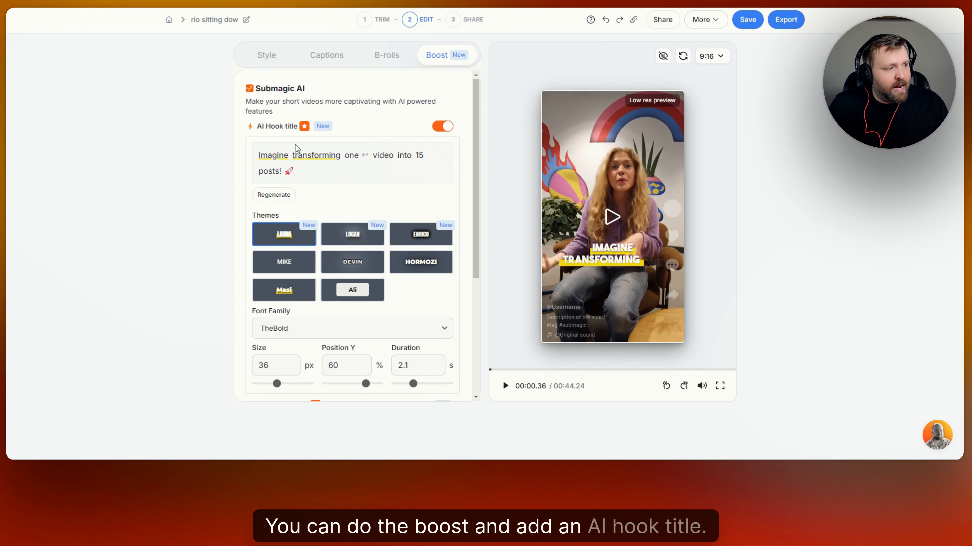
scroll(397, 191, down, 1)
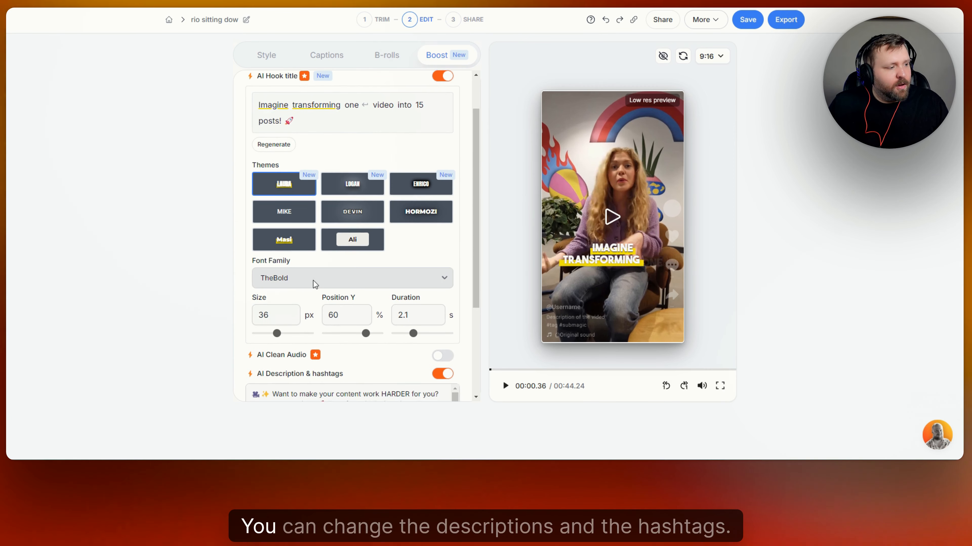
scroll(314, 282, down, 3)
scroll(314, 315, down, 1)
scroll(344, 326, up, 1)
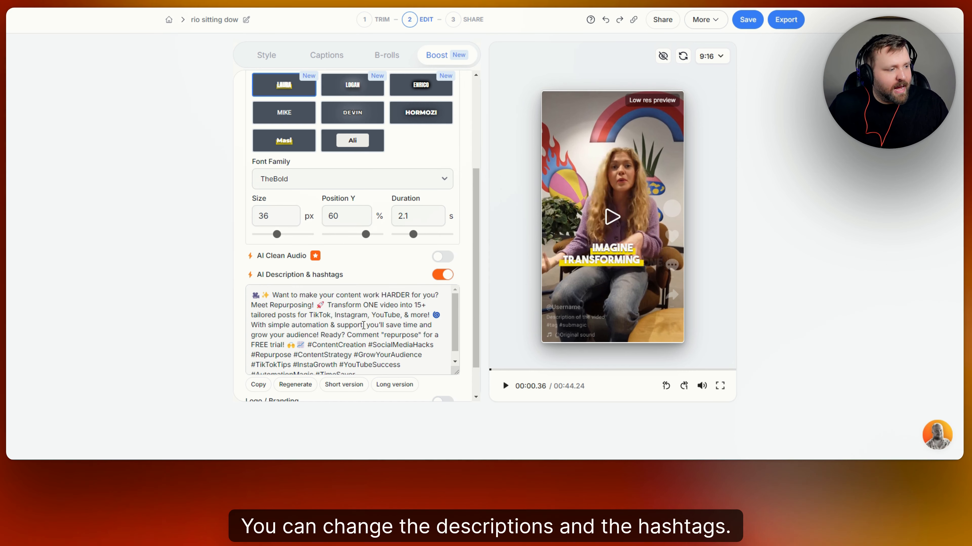
scroll(421, 245, down, 1)
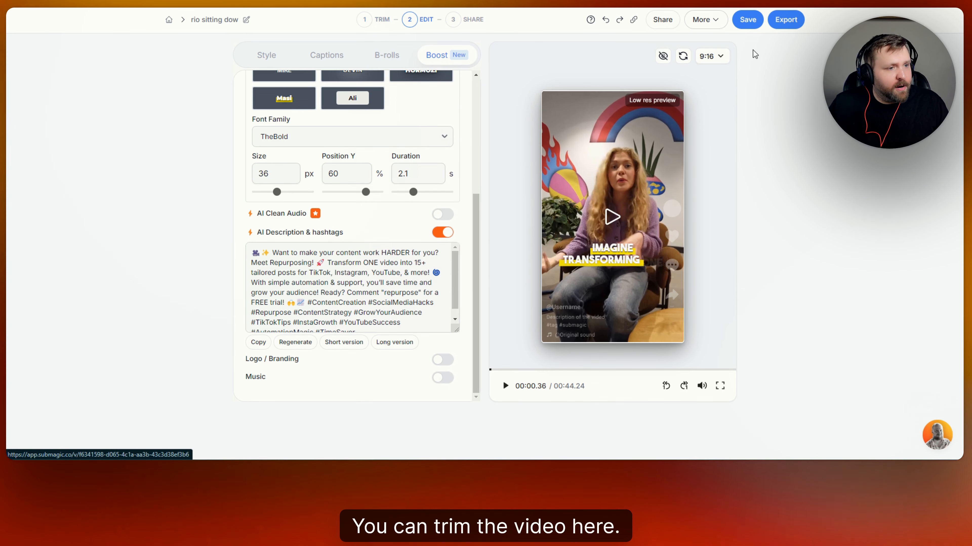
click(747, 20)
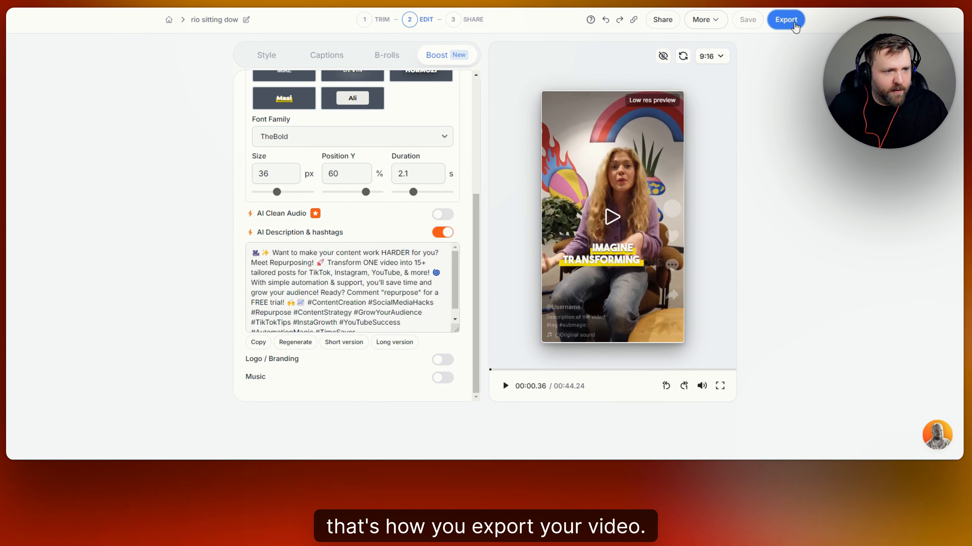
- Export the video in Ultra HD quality at 30 fps
click(794, 27)
click(807, 67)
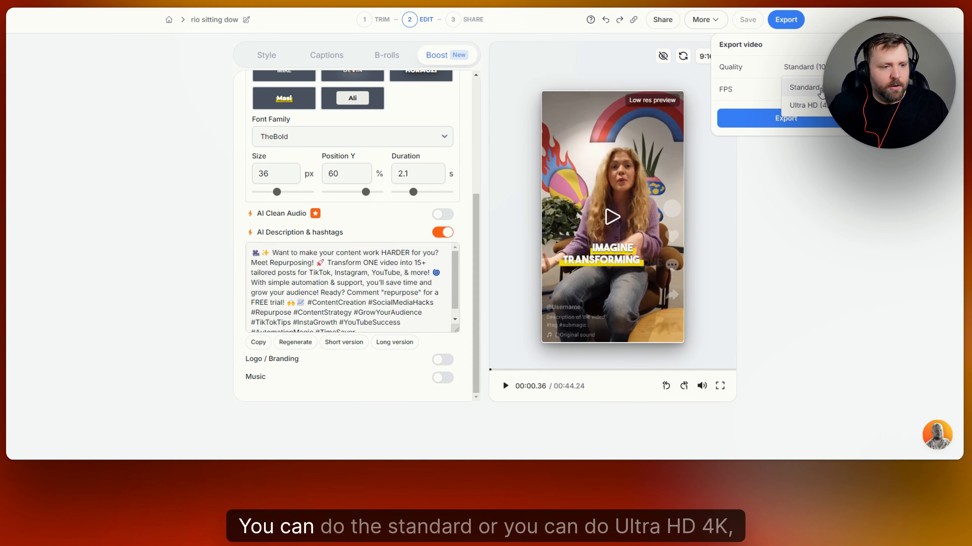
click(821, 111)
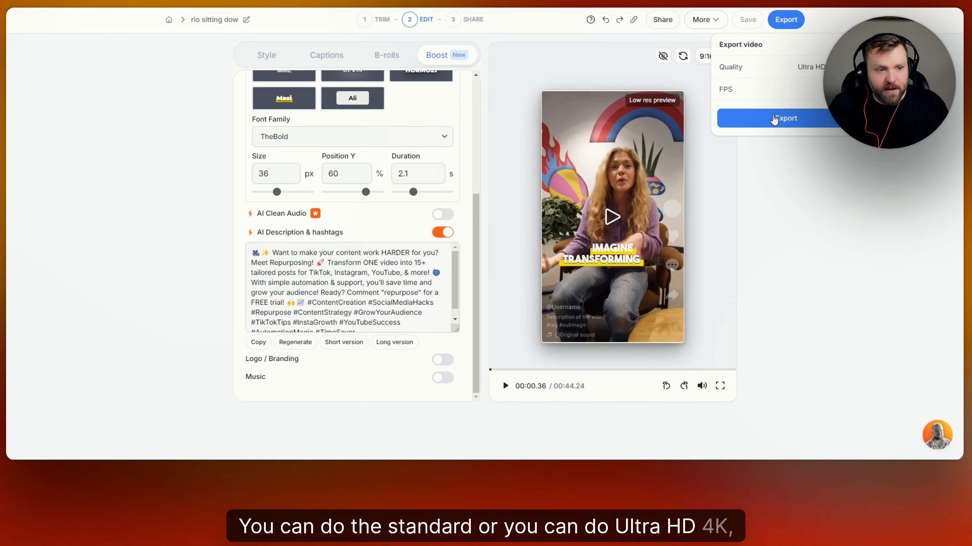
click(819, 90)
click(843, 127)
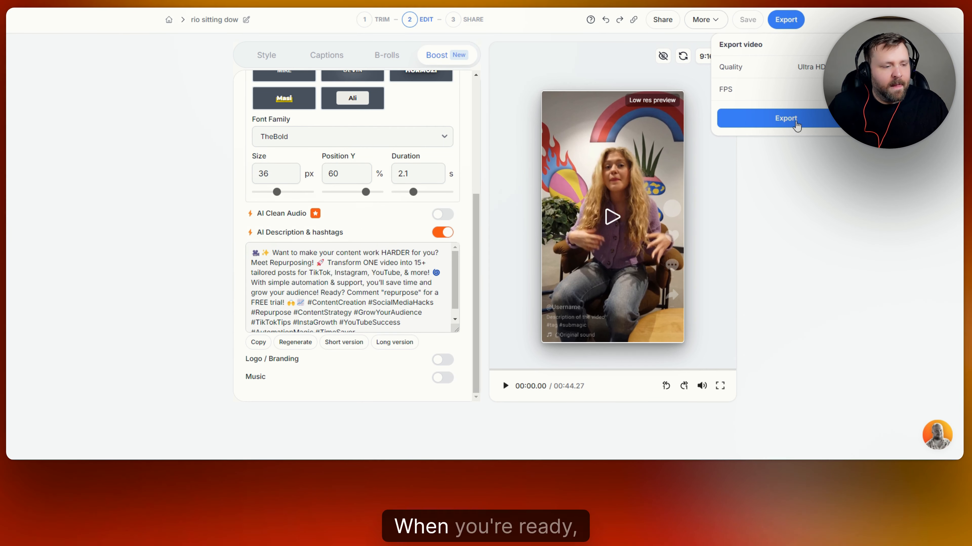
click(783, 118)
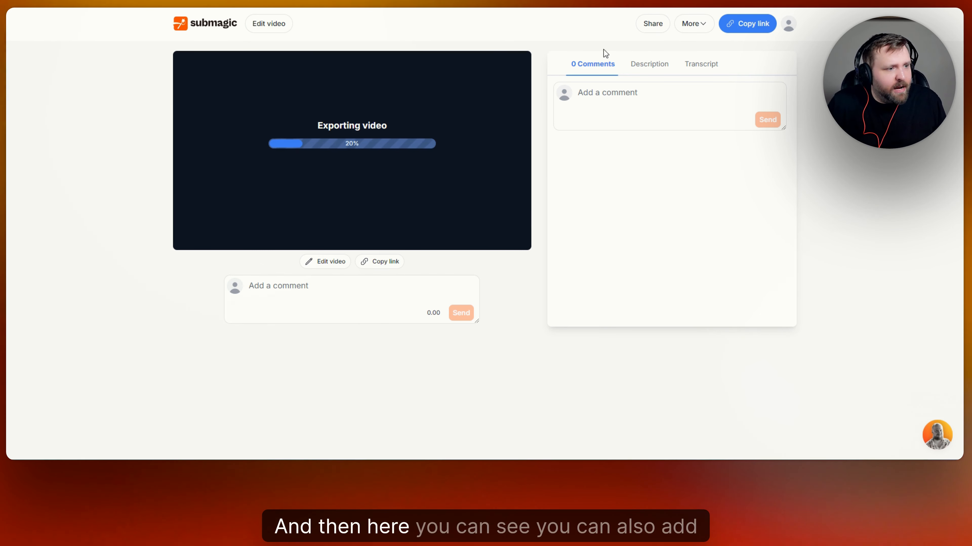
- Look over the comment box and the video's Transcript tab, then return to comments
click(638, 98)
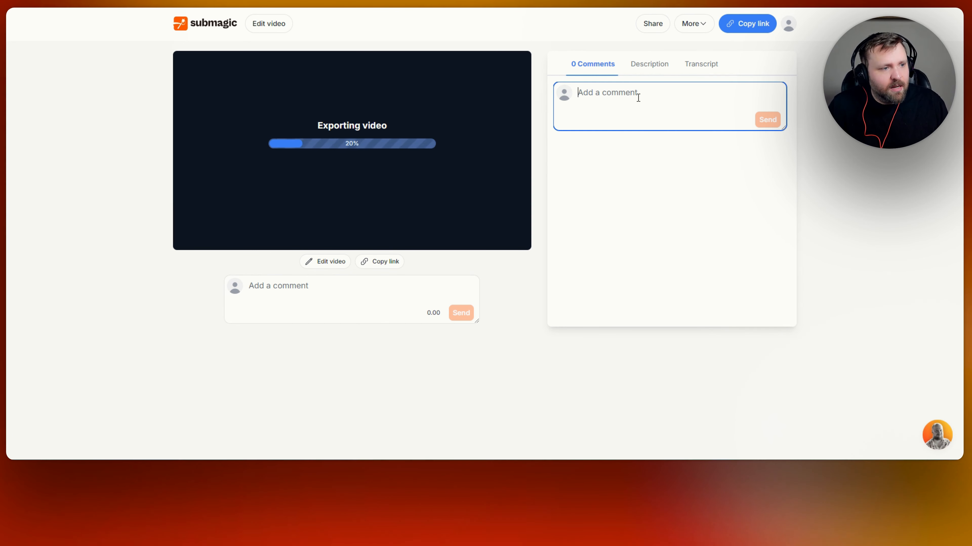
click(700, 66)
click(597, 66)
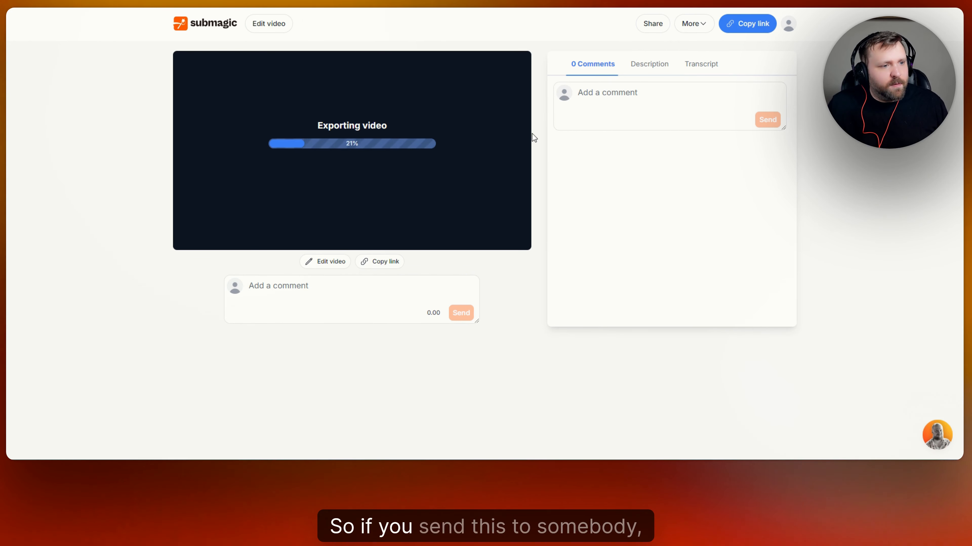
- Review the team sharing setup without inviting anyone, close it, and await the Ultra HD export
click(653, 24)
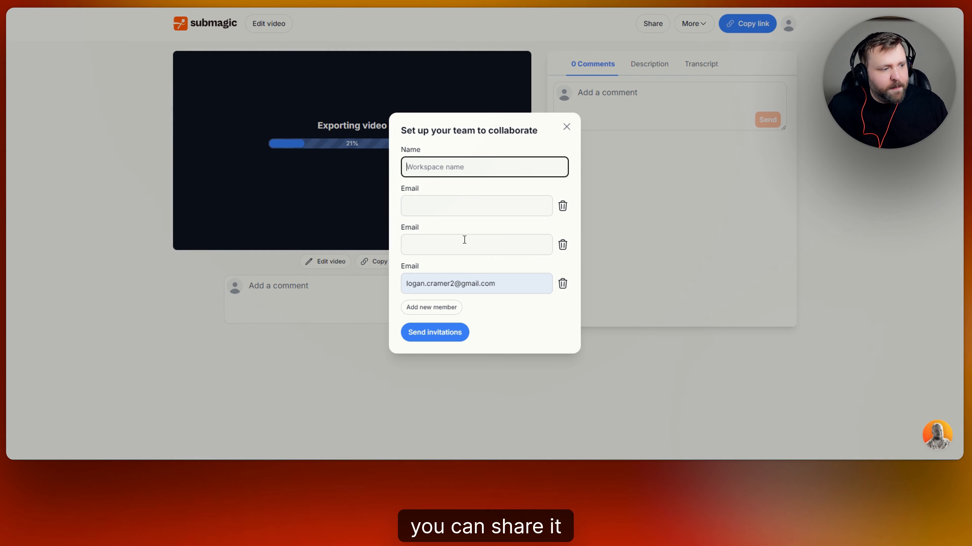
click(485, 201)
click(459, 248)
click(489, 171)
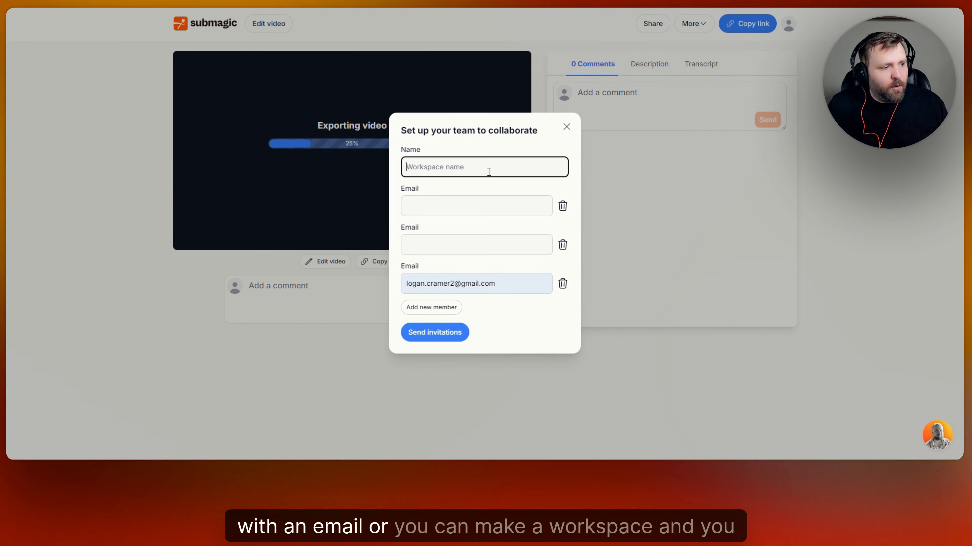
click(565, 130)
click(365, 289)
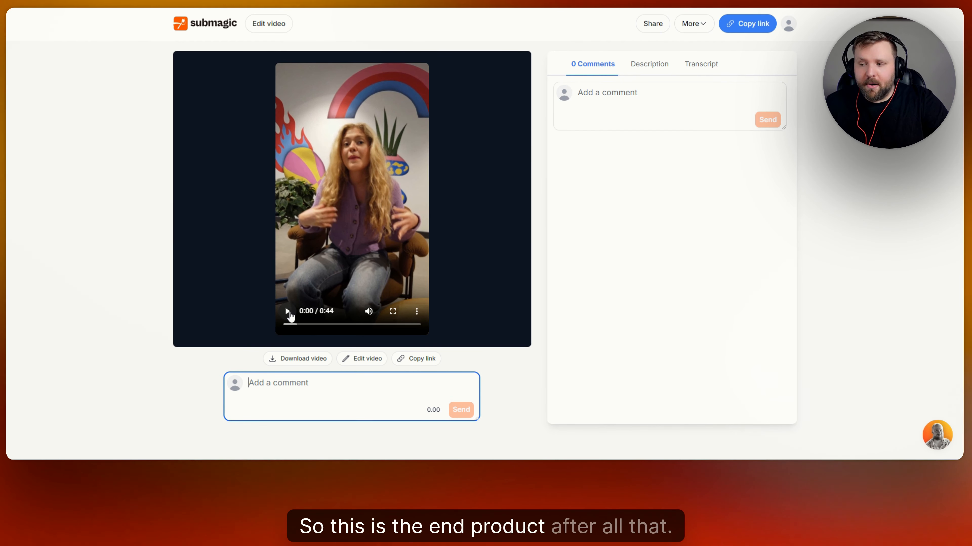
- Preview the exported 0:44 video until pausing at 0:08, then return to All Projects
click(287, 312)
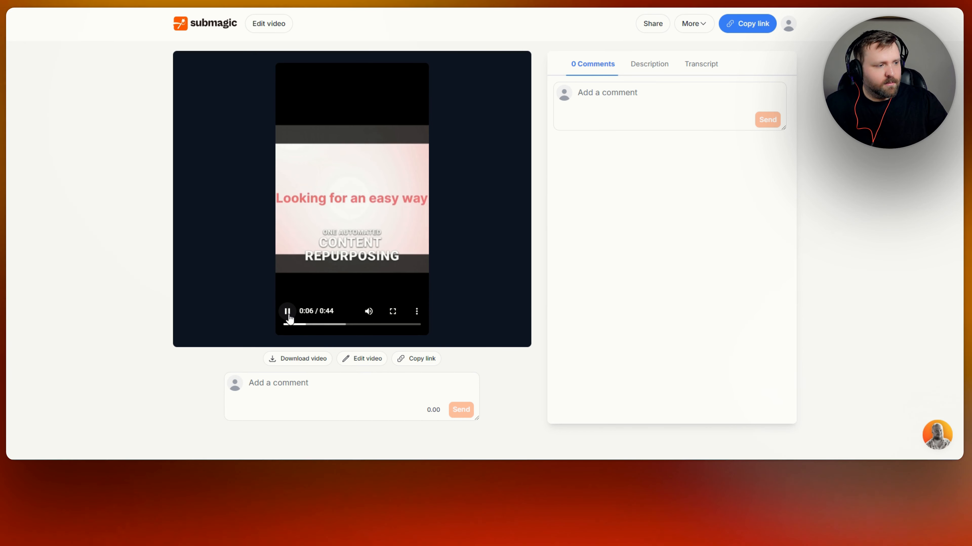
click(289, 317)
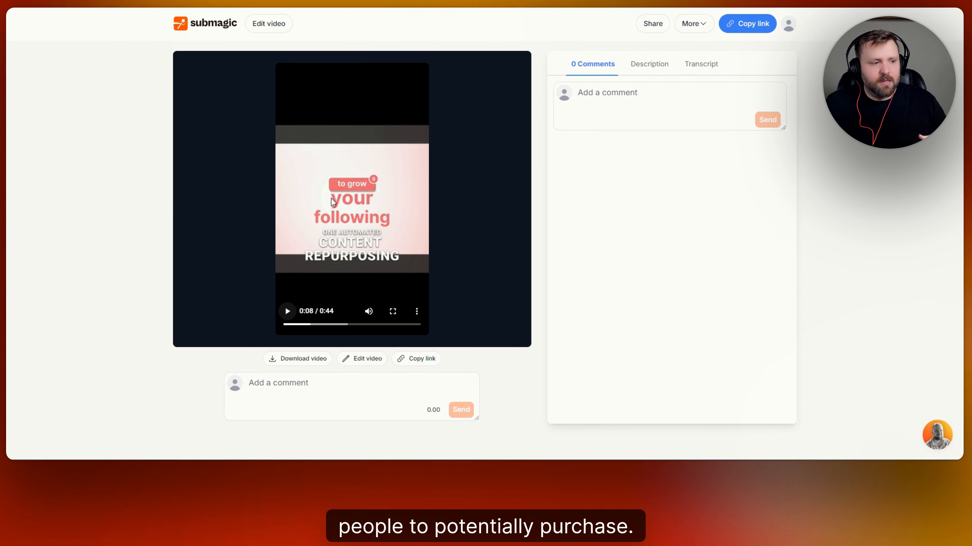
click(229, 28)
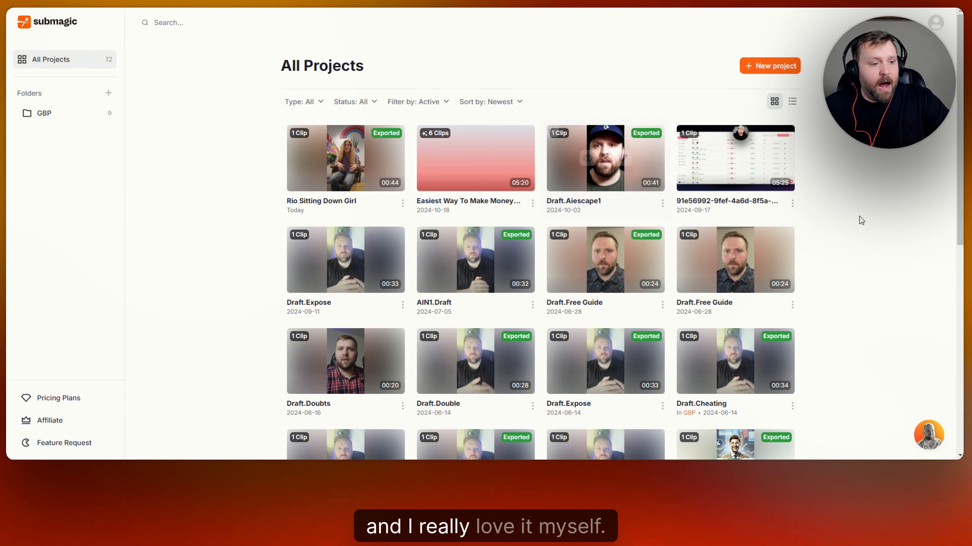
scroll(860, 217, down, 5)
scroll(862, 203, up, 6)
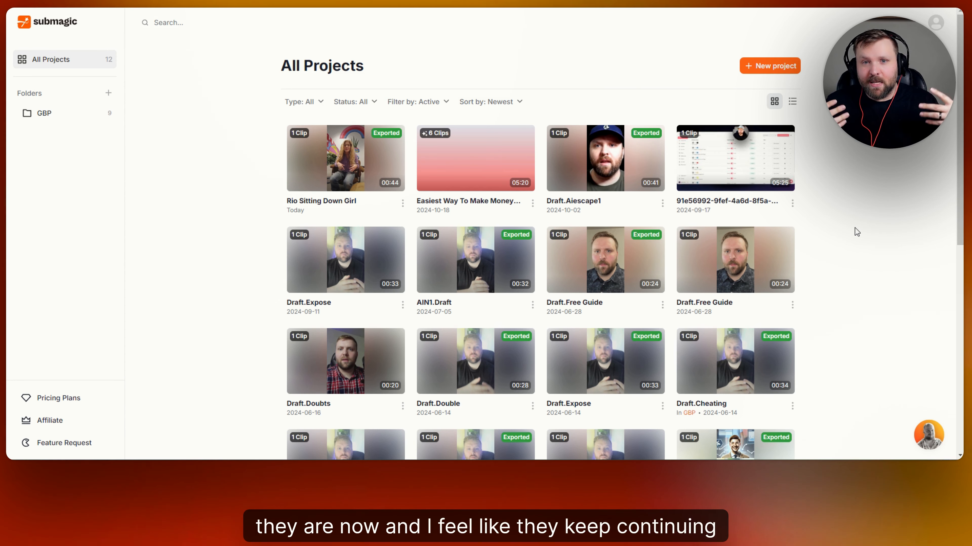
mouse_move(776, 158)
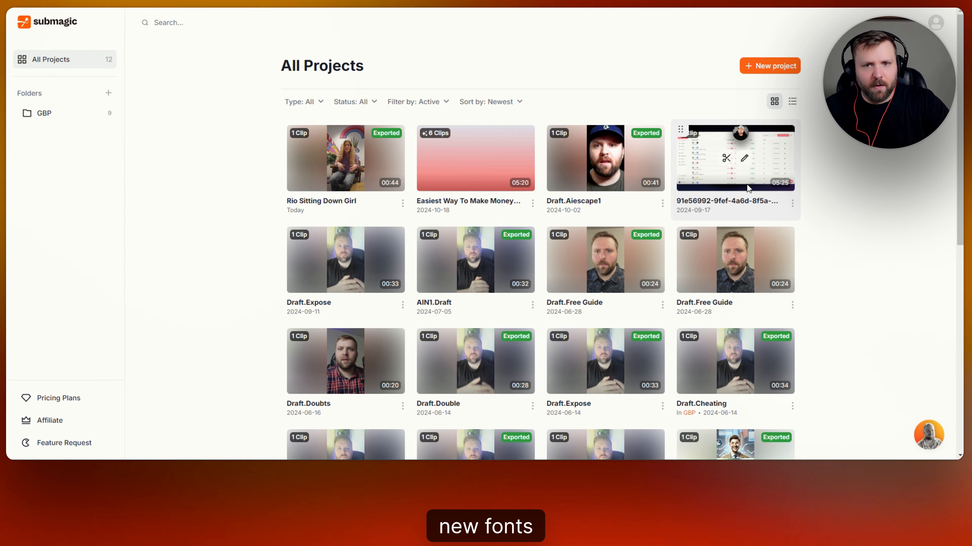